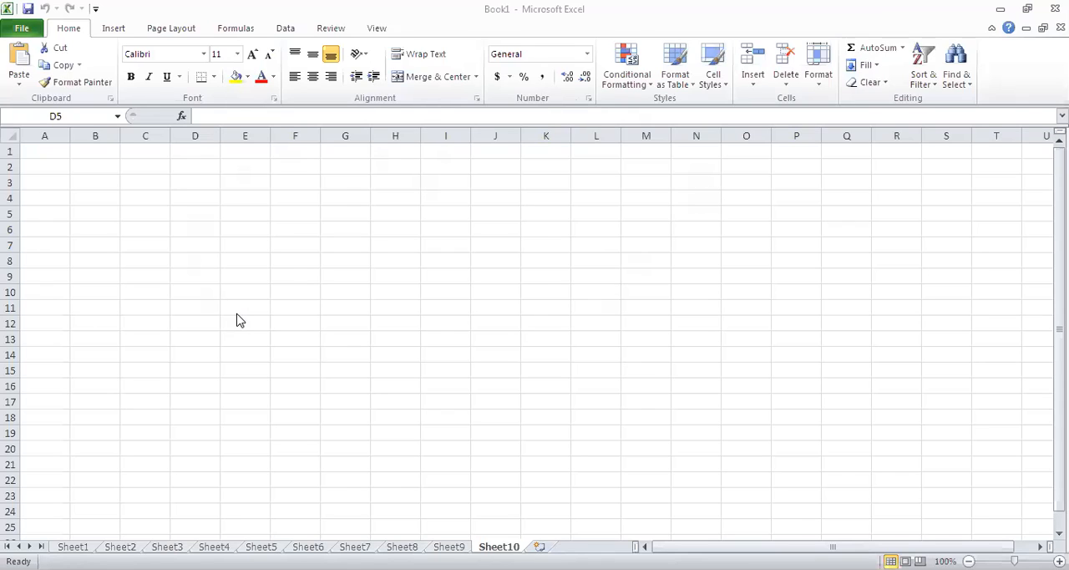
double_click(208, 216)
left_click(150, 210)
double_click(149, 209)
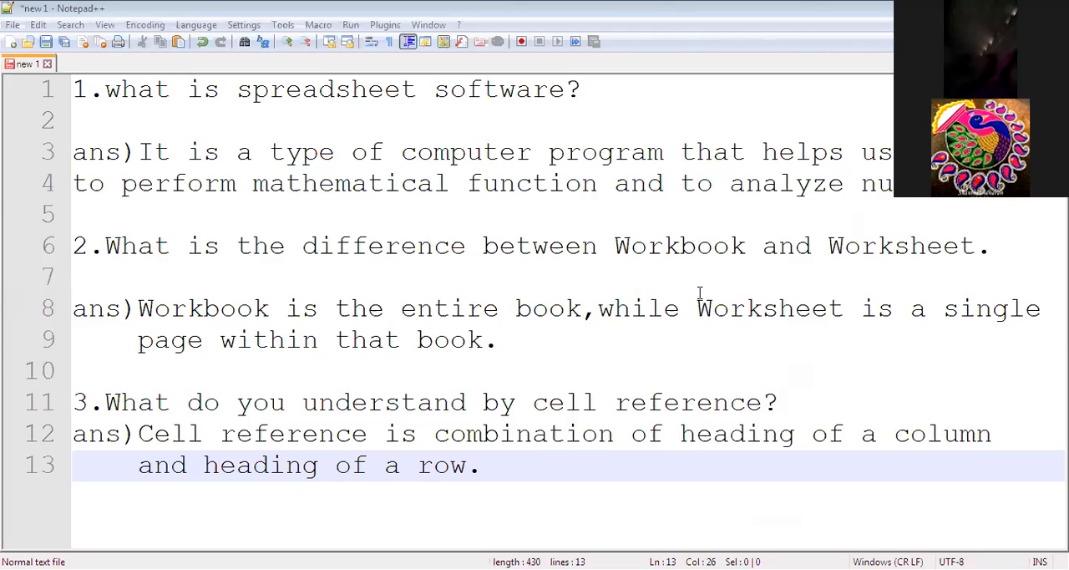
Switch to Notepad++, create a new document and enter the question number "4." on its first line.
left_click(582, 349)
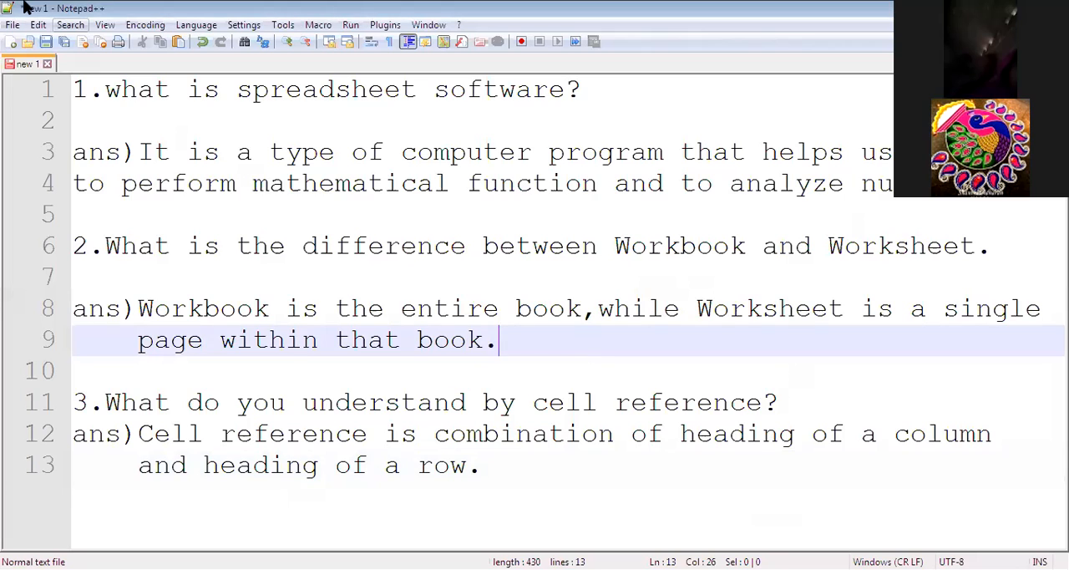
left_click(13, 25)
left_click(34, 45)
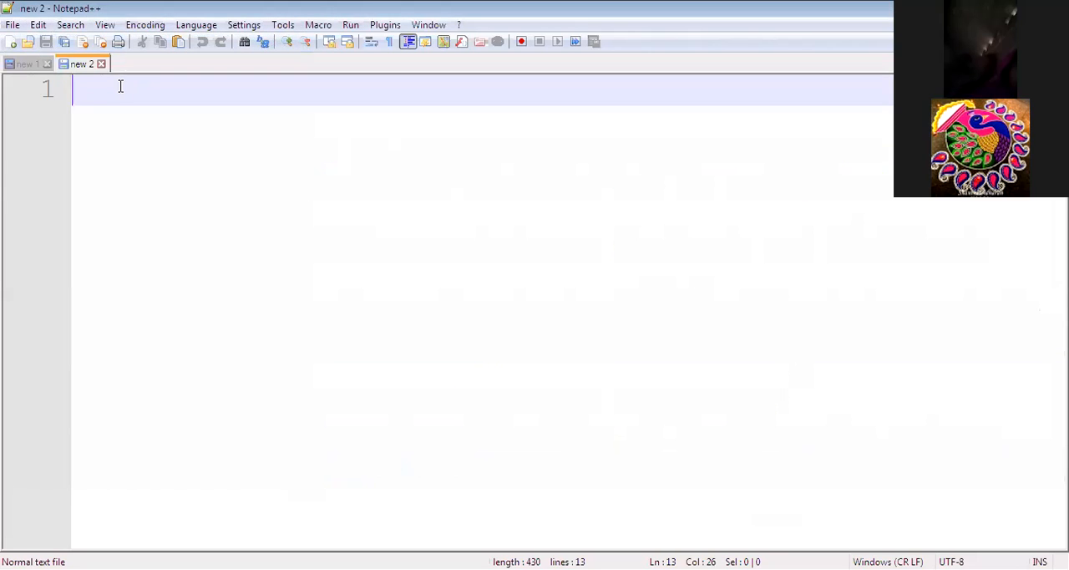
type("4.")
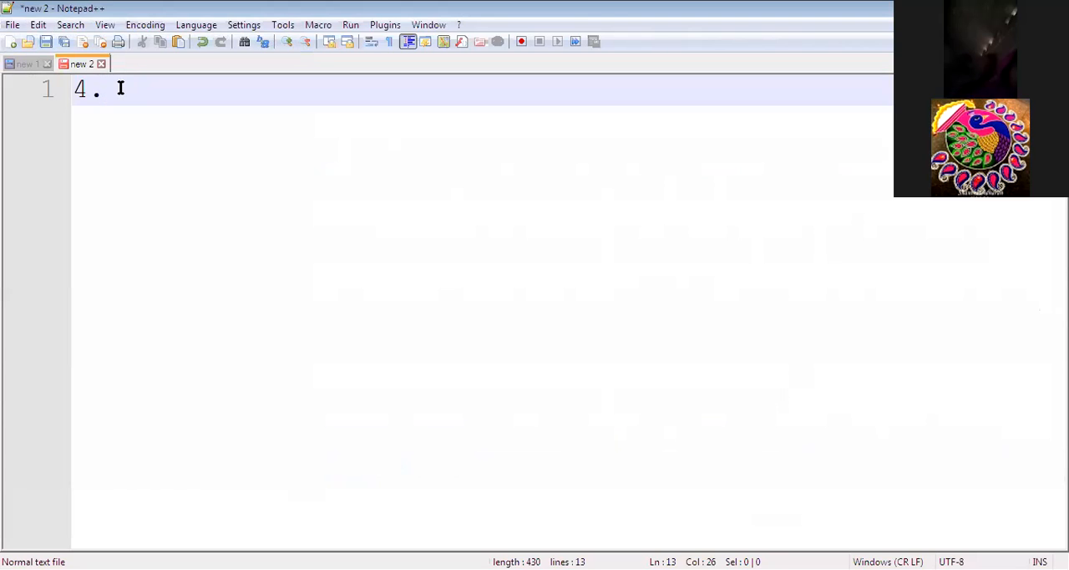
left_click(24, 65)
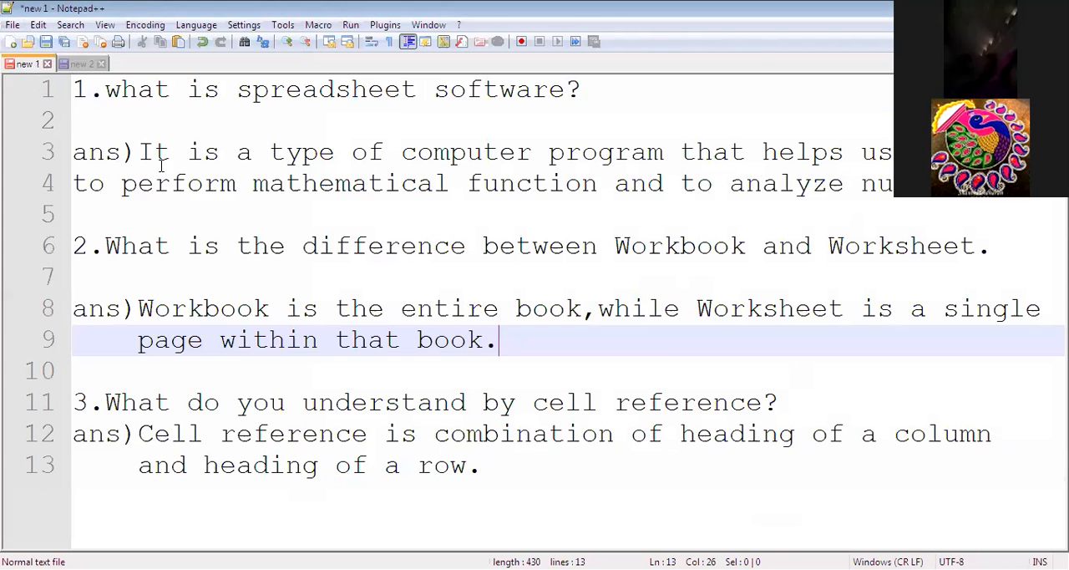
left_click(88, 65)
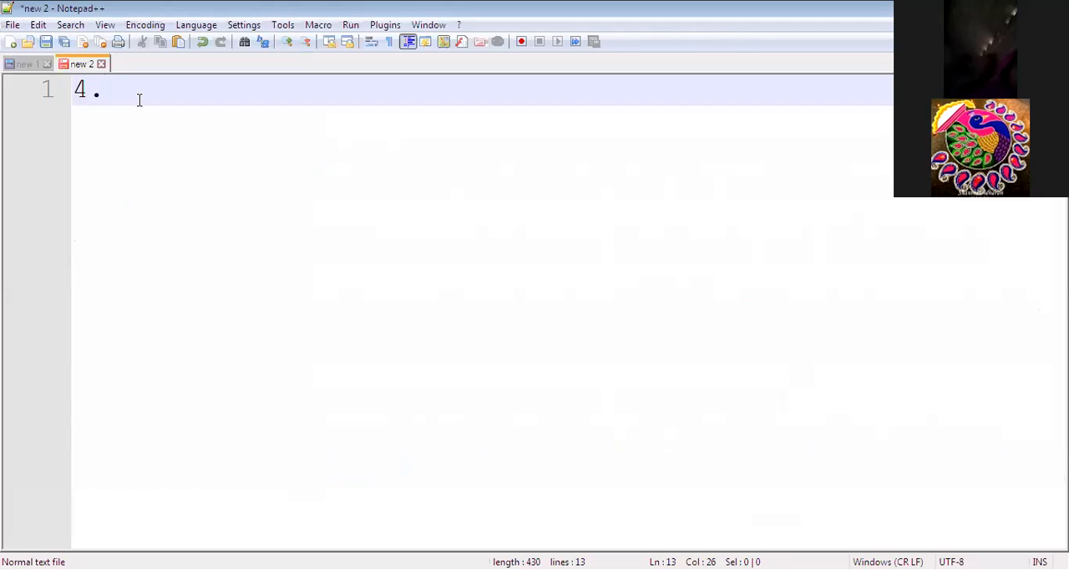
Write the question "What is the use of AutoSum function?" after the number 4.
type("What is the u")
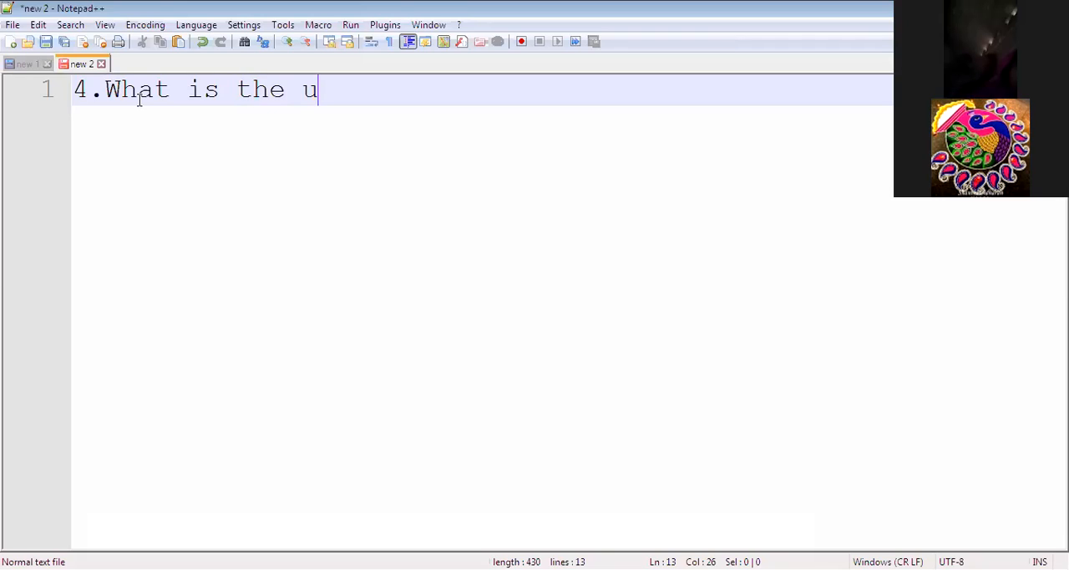
type("se of A")
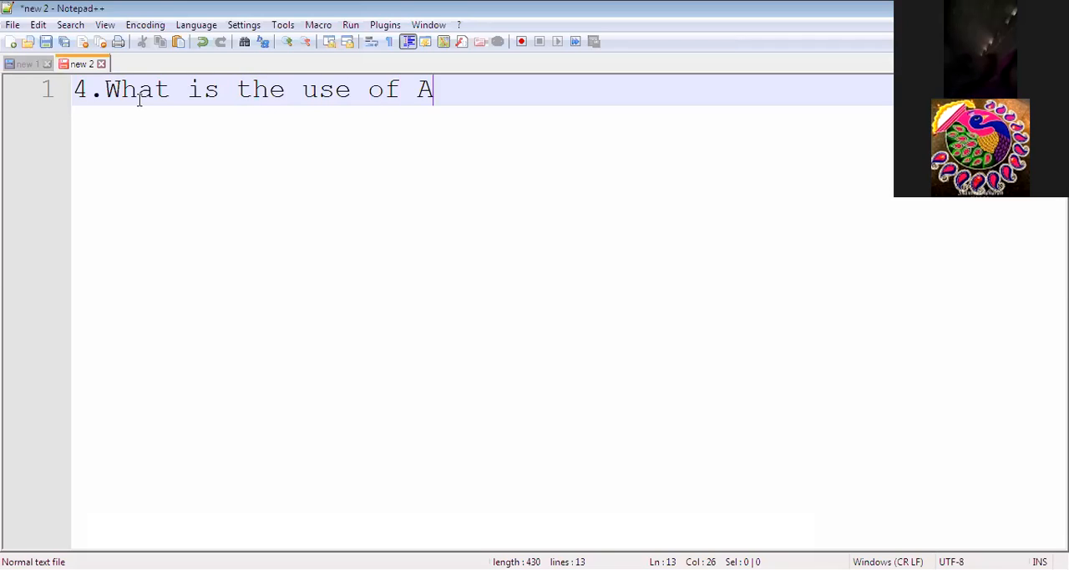
type("utos")
key("BackSpace")
type("Sum")
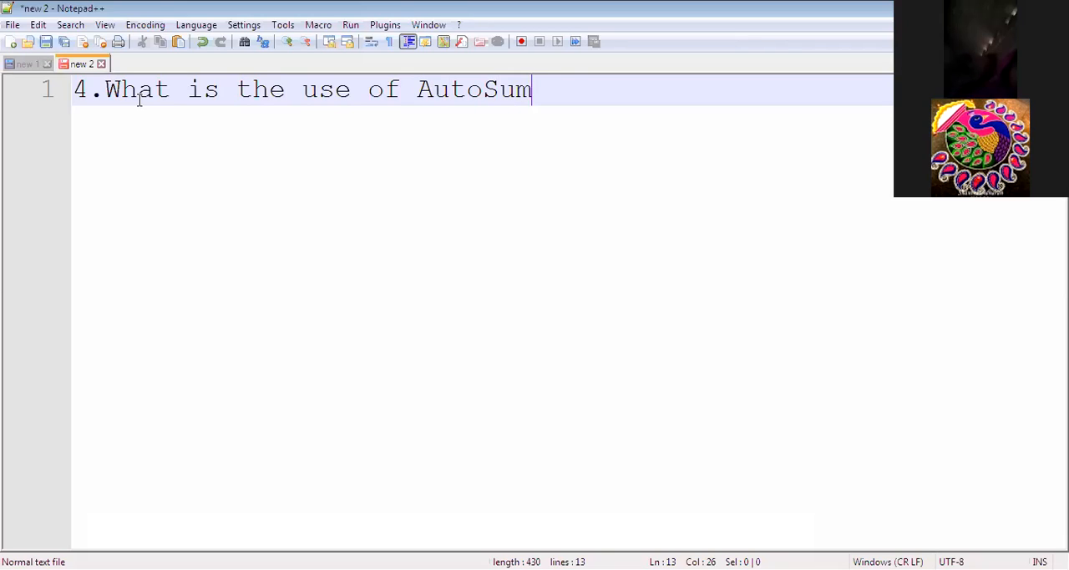
type(" funct")
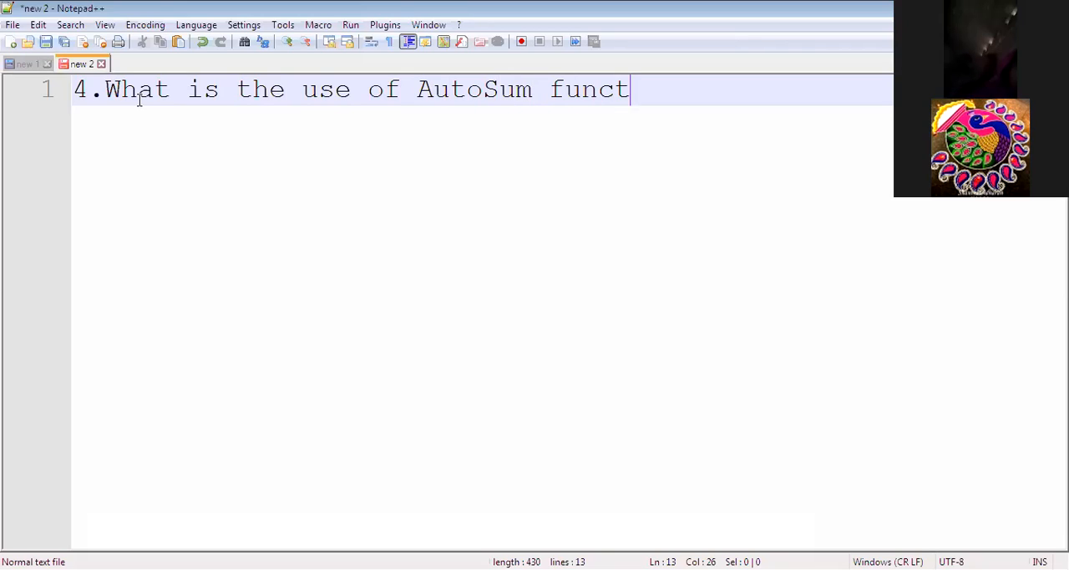
type("ion?")
Leave a blank line under the question and begin the answer with "ans)AutoSum function is used".
key("Return")
key("Return")
type("ans")
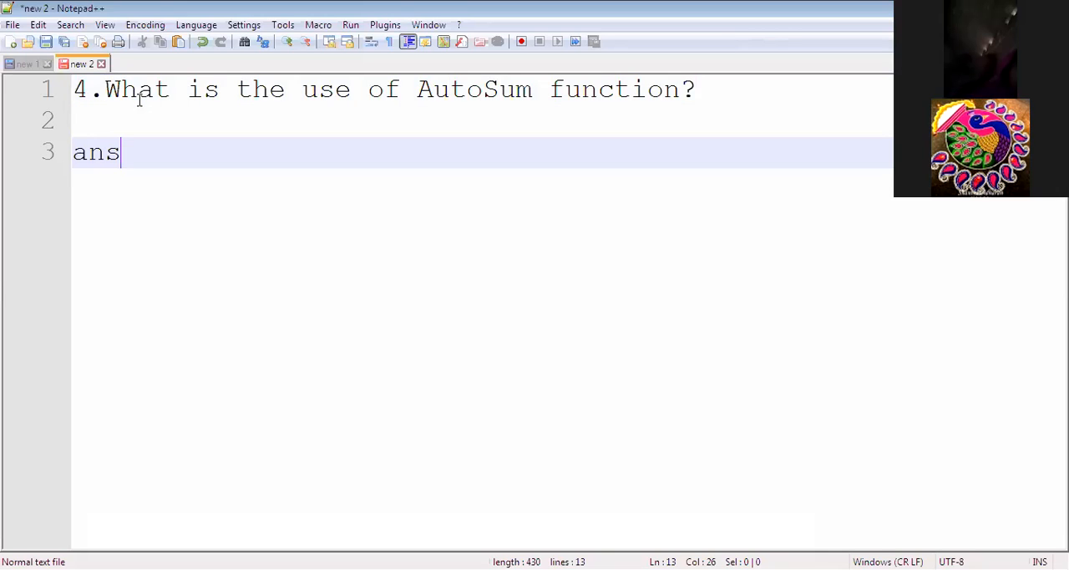
type(")A")
key("Return")
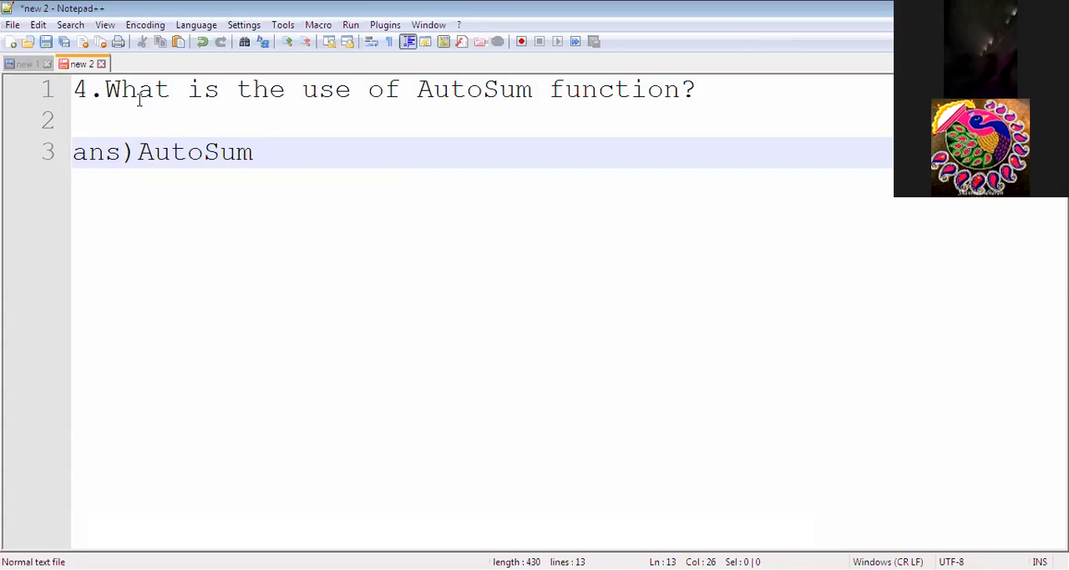
type("fi")
key("BackSpace")
type("u")
key("Return")
type("is used")
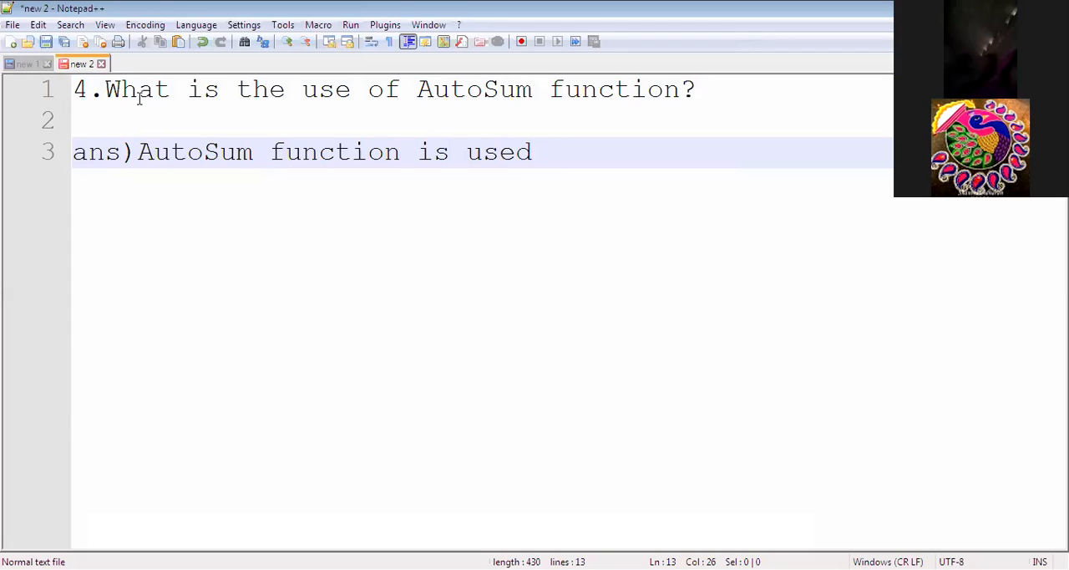
type(" for calcu")
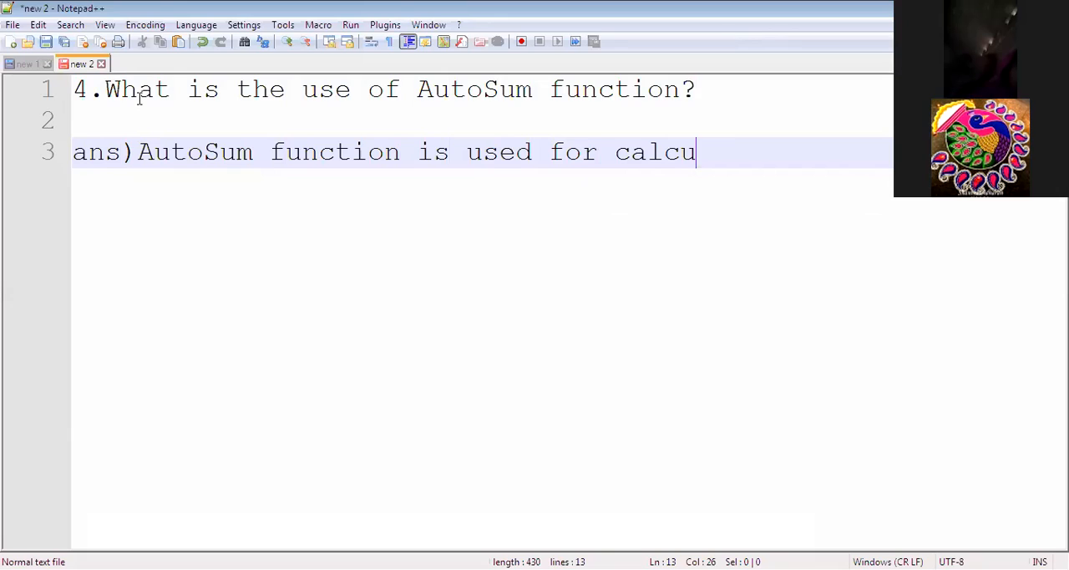
Continue the answer on the same line with "for calculating the sum".
type("lating the s")
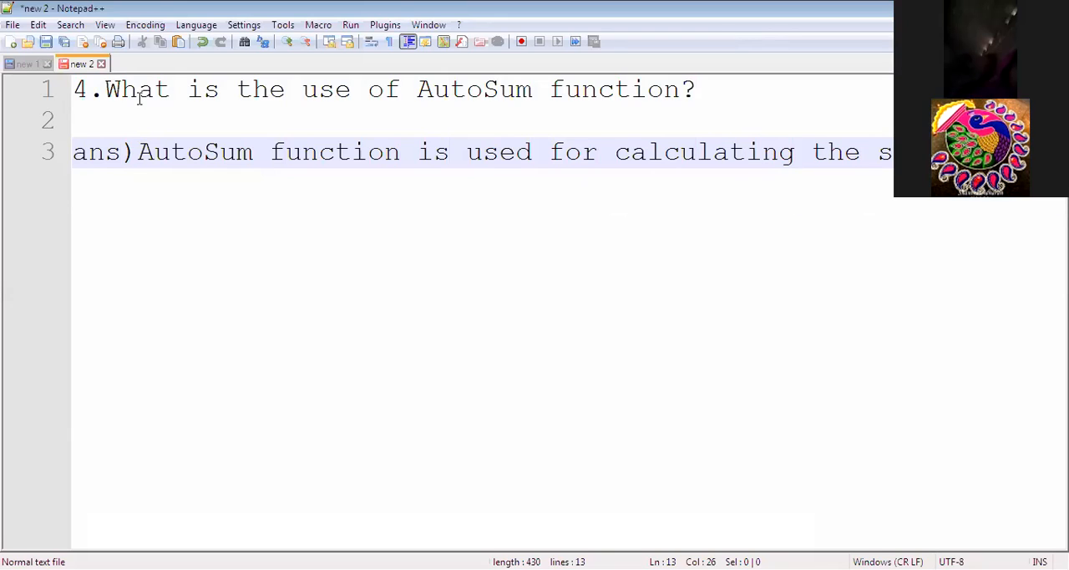
Continue the answer on a new indented line with "of adjoining cells".
key("Return")
type("o")
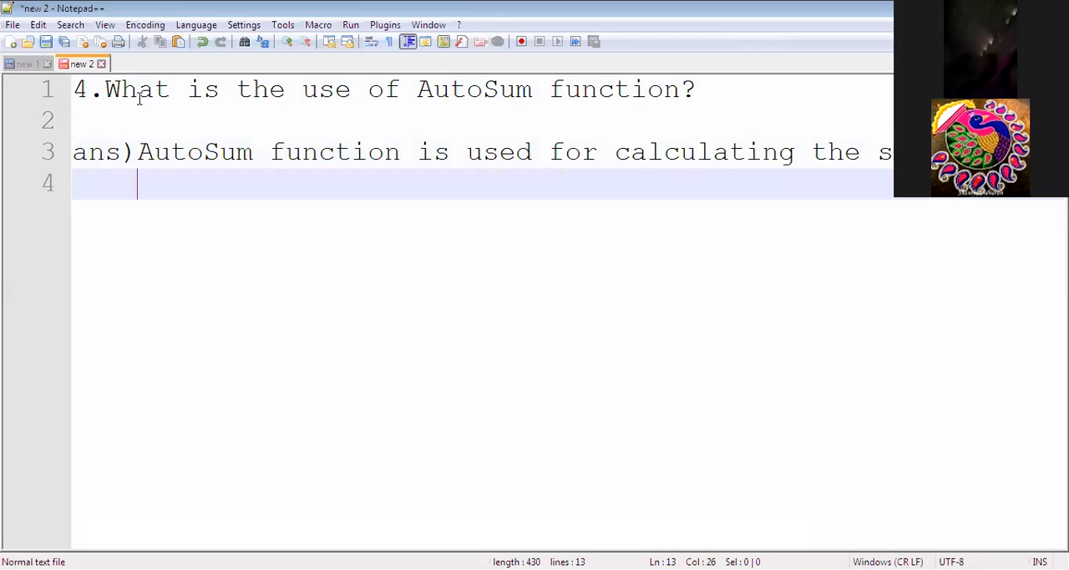
type("f adjoini")
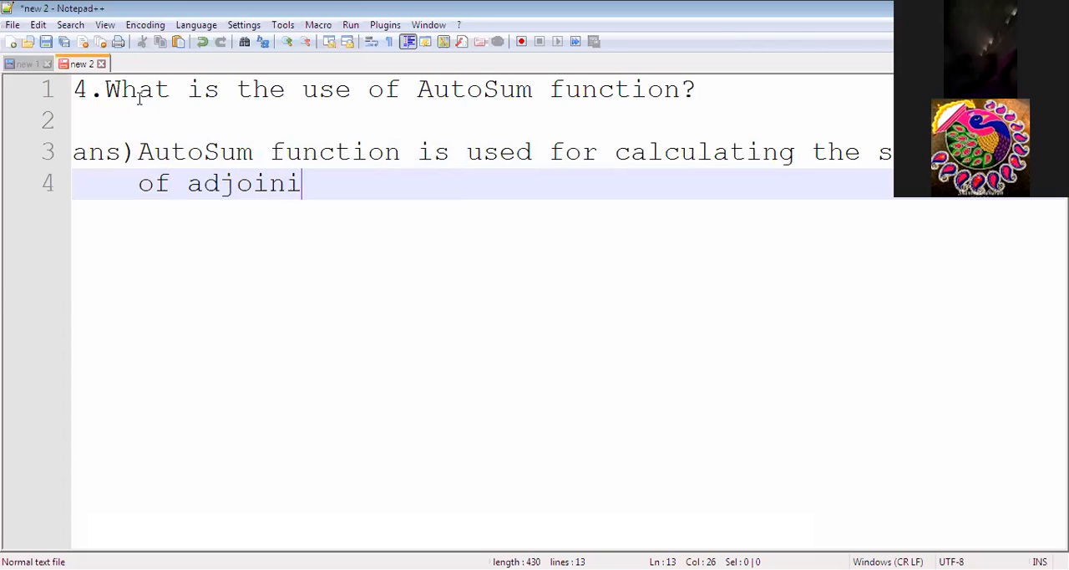
type("ng cells wh")
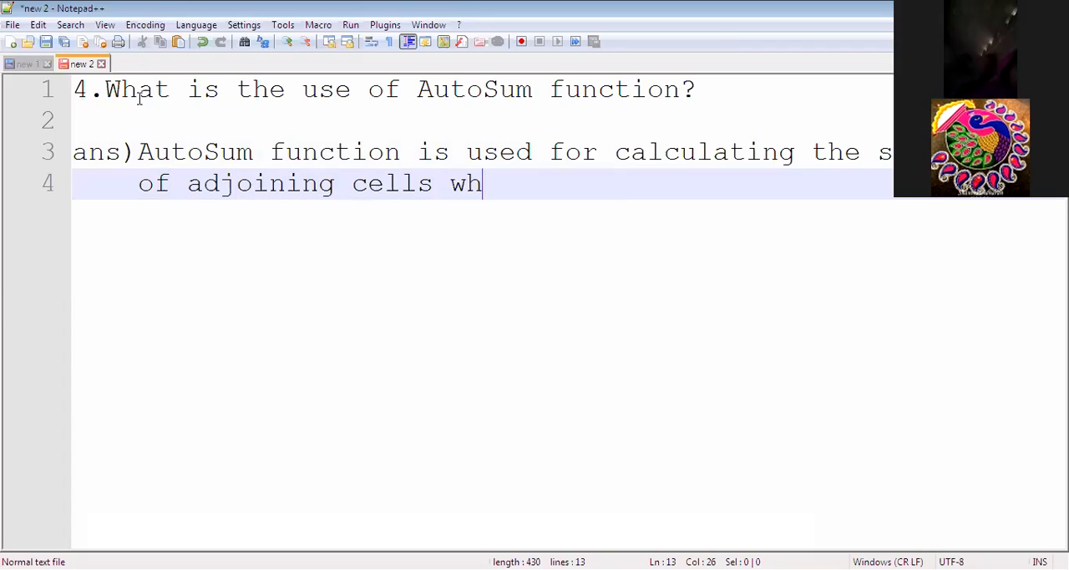
type("ose data")
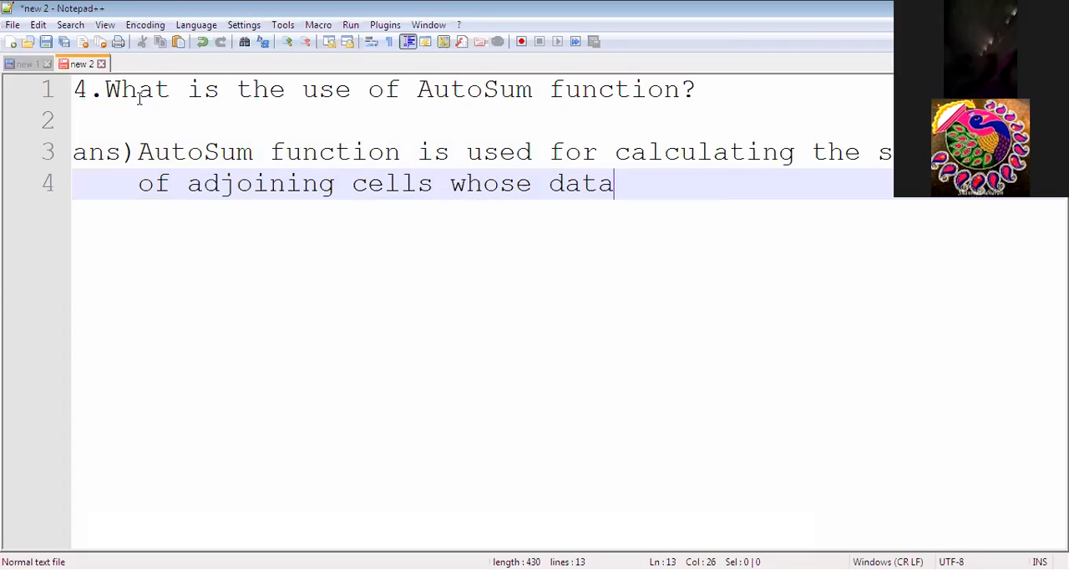
type(" type is ")
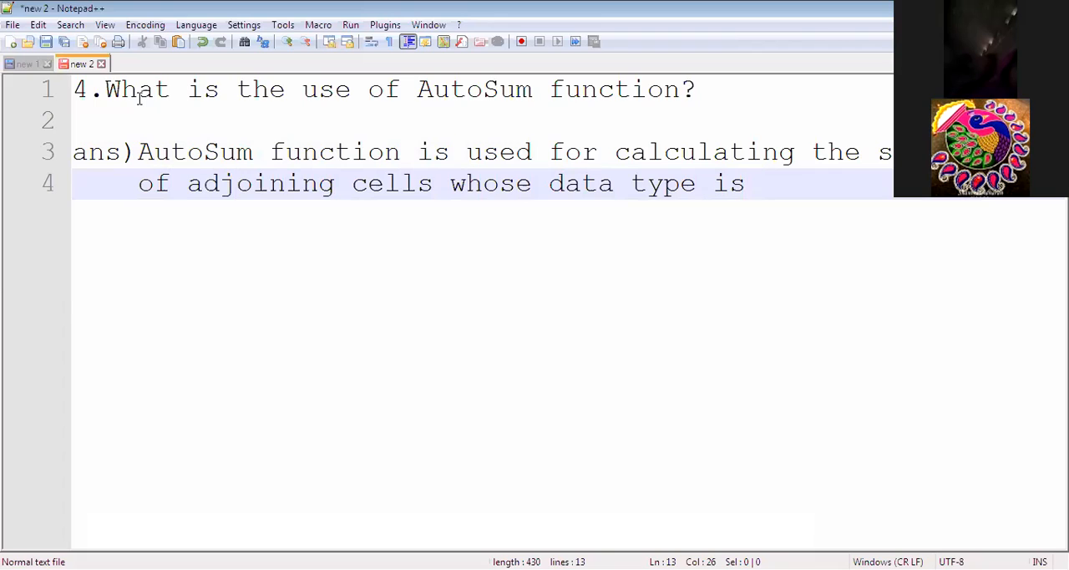
type("number")
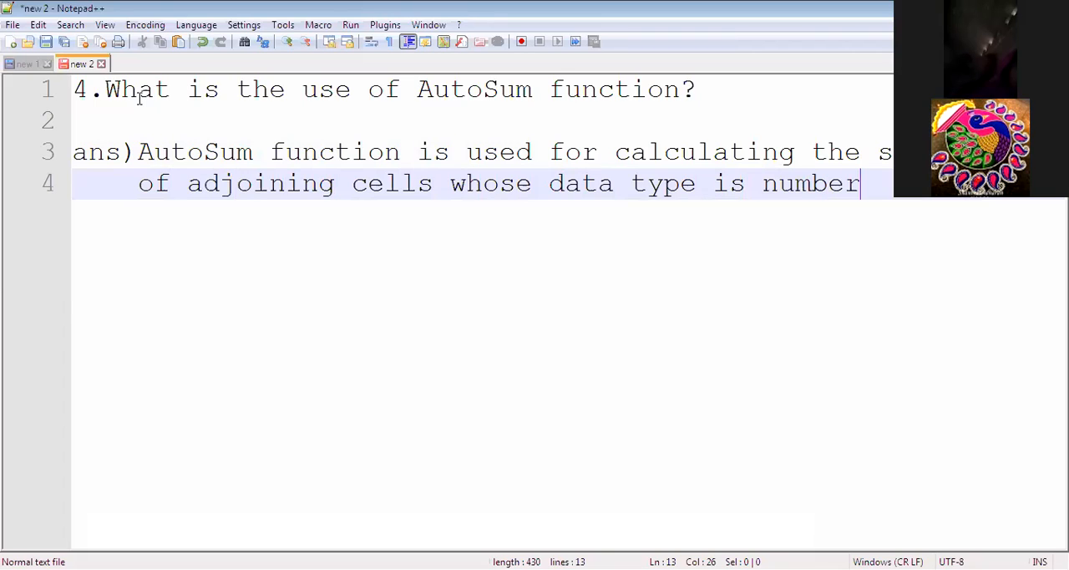
type(".")
Highlight the answer's key phrases one after another, including "AutoSum function", "calculating" and "adjoining cells".
left_click_drag(138, 152, 406, 161)
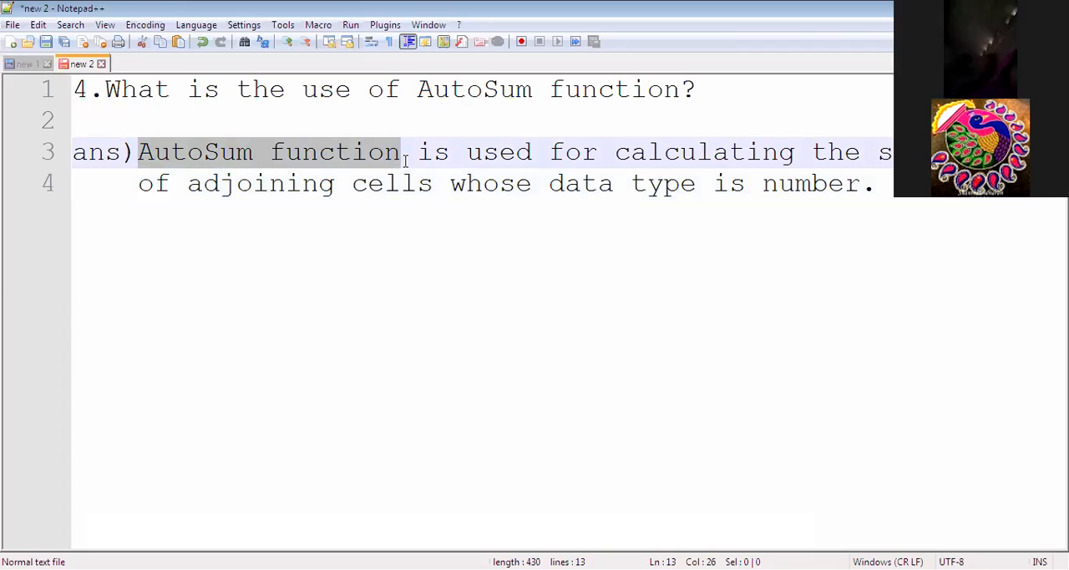
left_click_drag(617, 153, 782, 160)
double_click(897, 154)
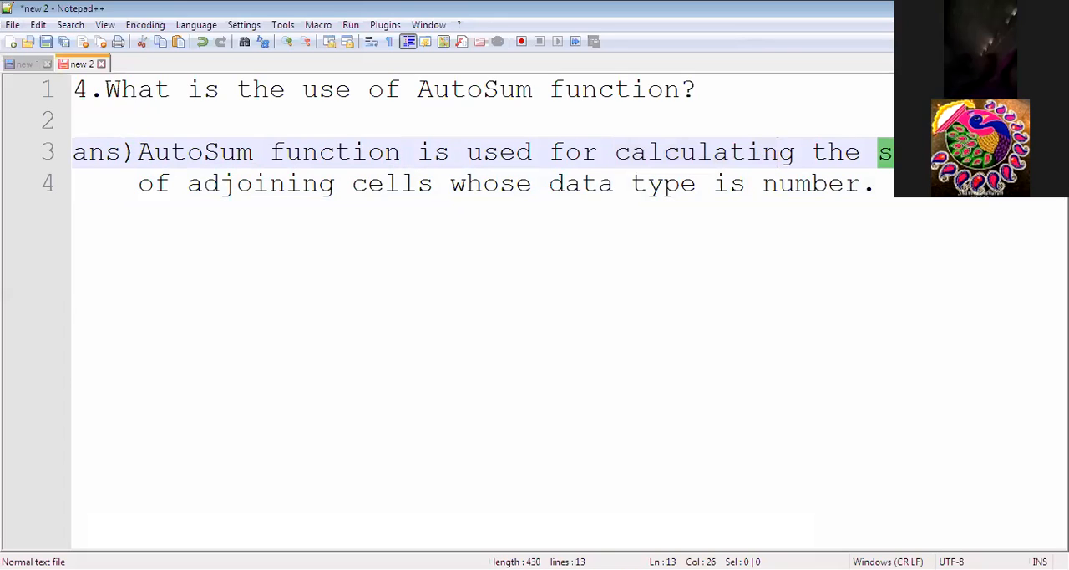
left_click_drag(189, 184, 424, 183)
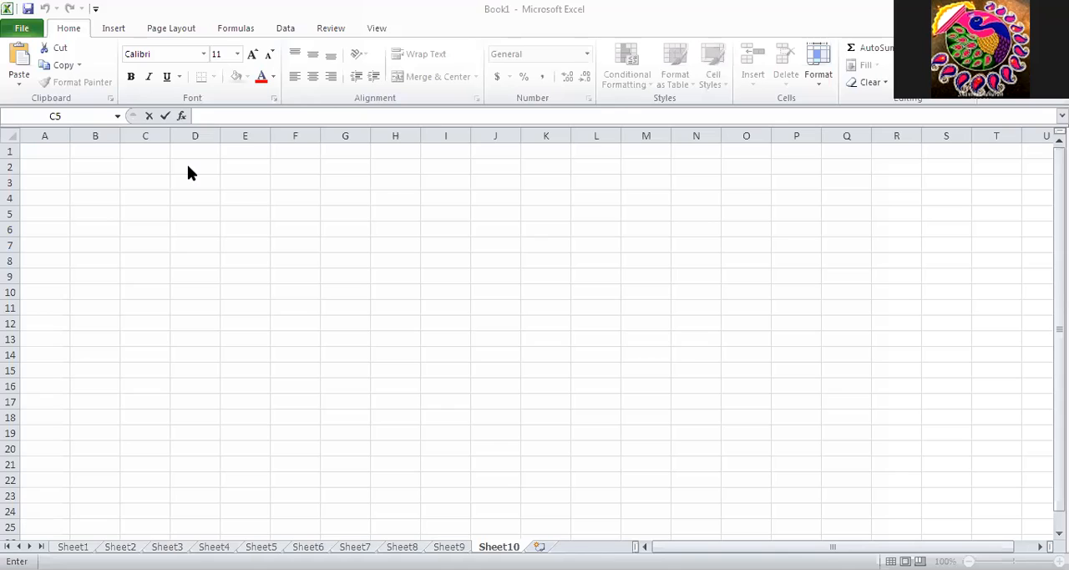
Switch to the Excel workbook and enter the headings NAME in D2 and COMPUTER in E2 of Sheet10.
left_click(187, 164)
type("NAME")
key("Tab")
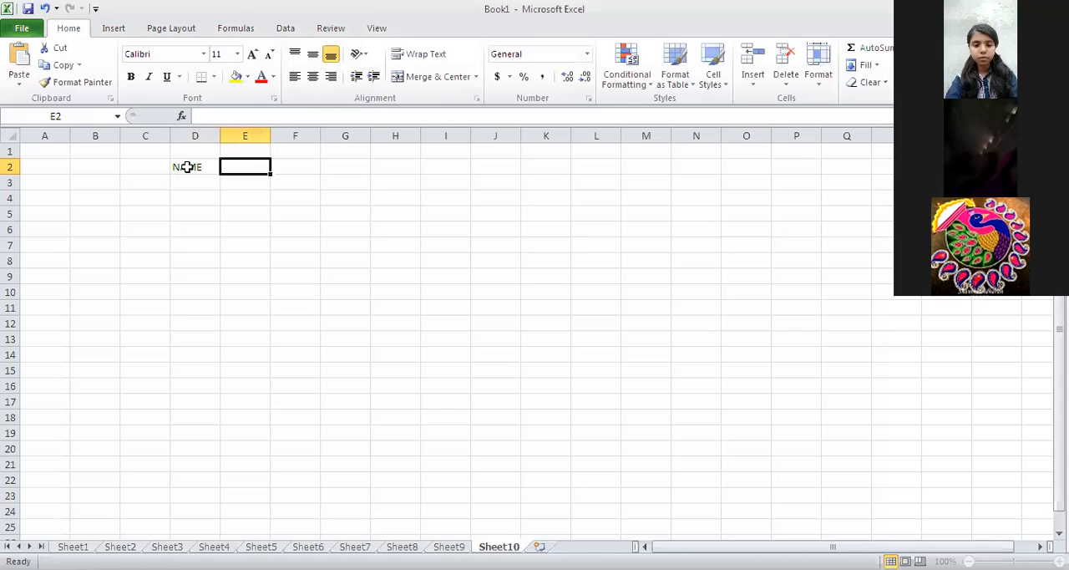
type("ma")
key("BackSpace")
key("BackSpace")
type("COMP")
key("Tab")
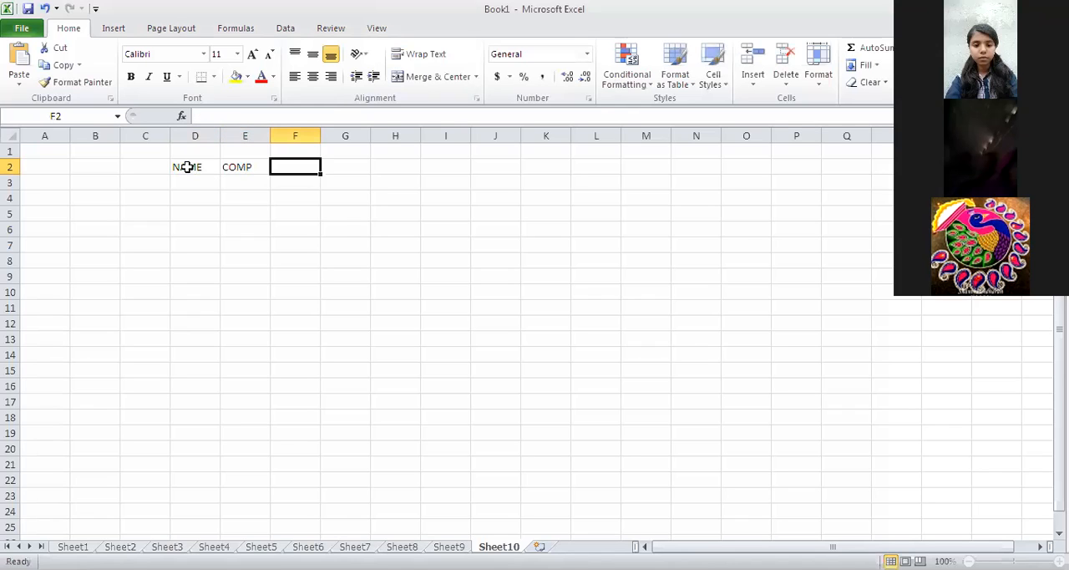
left_click(262, 169)
double_click(262, 169)
type("UTER")
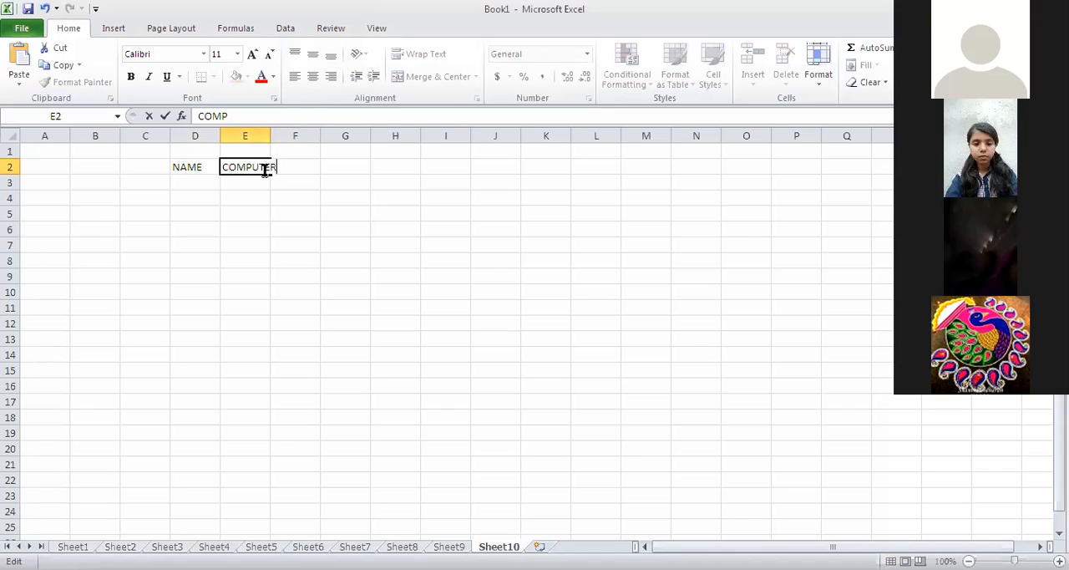
Fill cells D3 to D6 under the NAME heading with four students' first names.
left_click(196, 181)
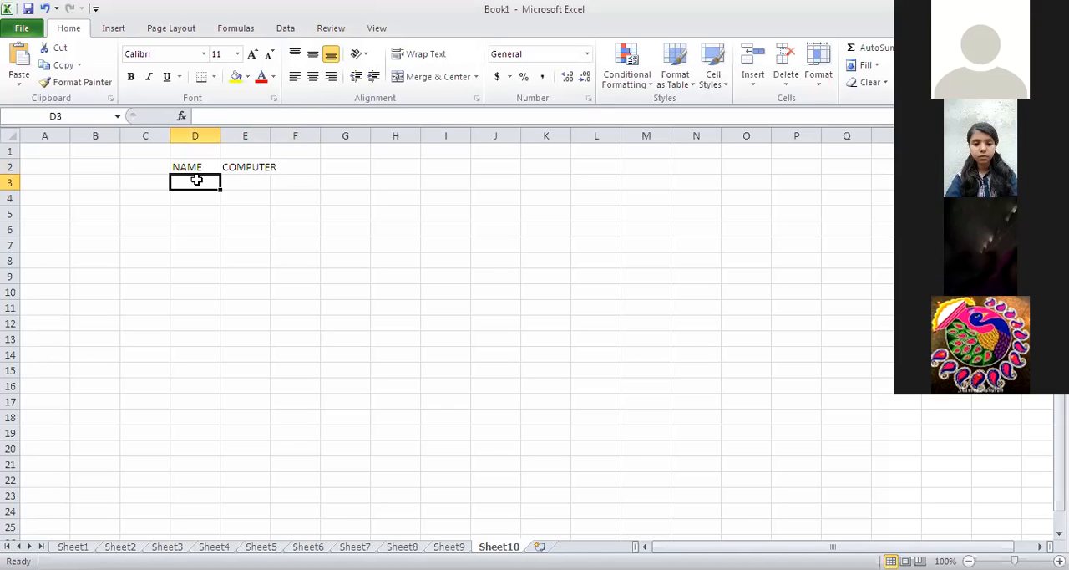
type("AYUSHI")
key("Return")
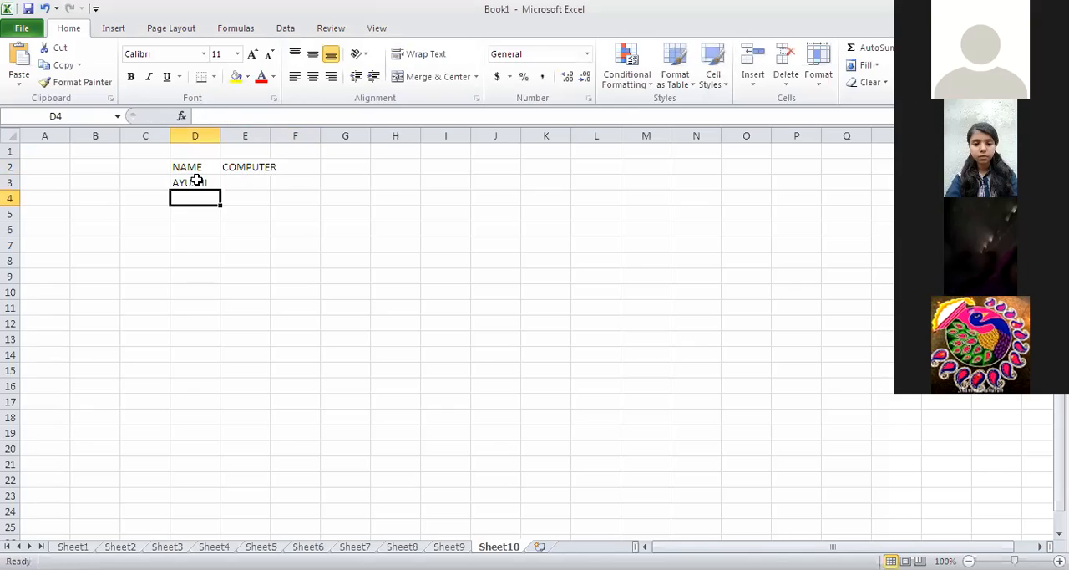
type("ISHA")
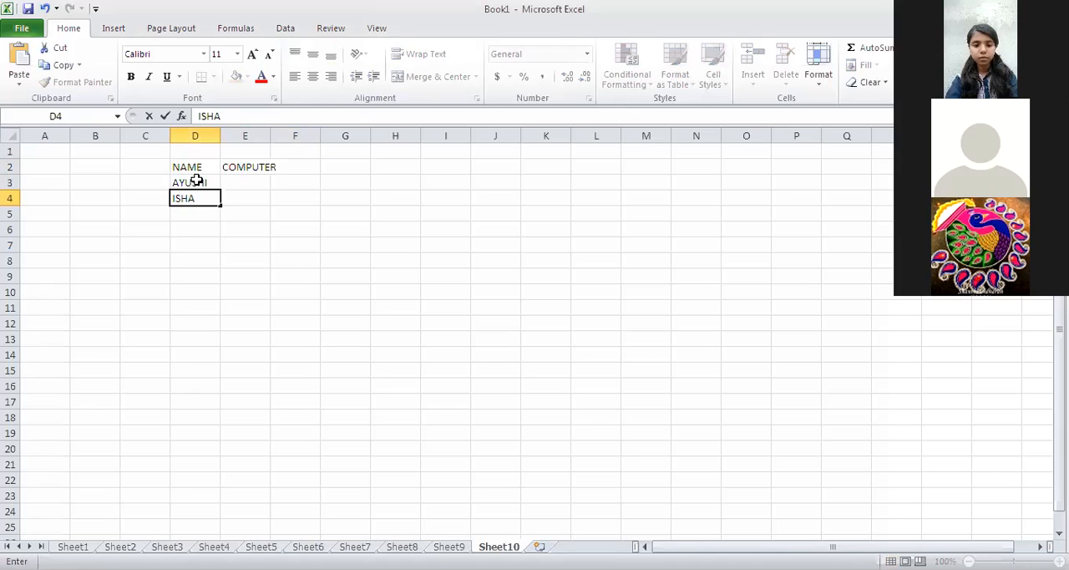
key("Return")
type("RAVISH")
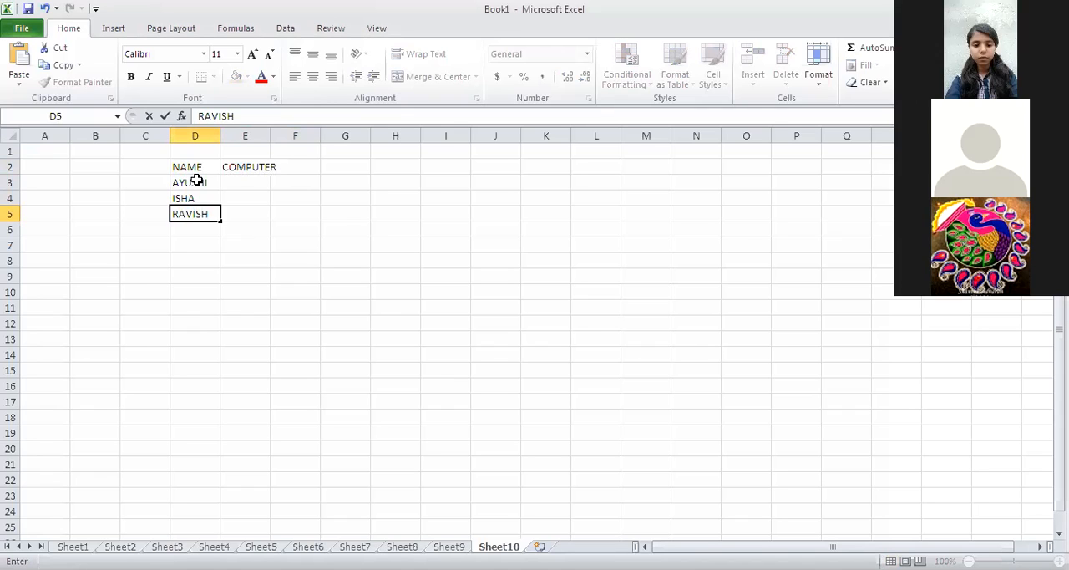
key("Return")
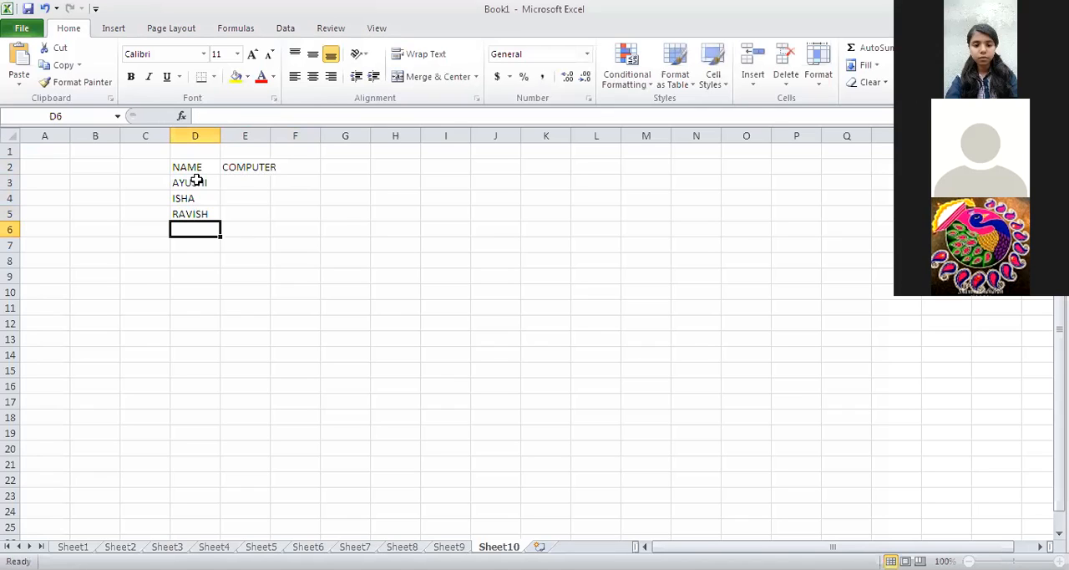
type("AR")
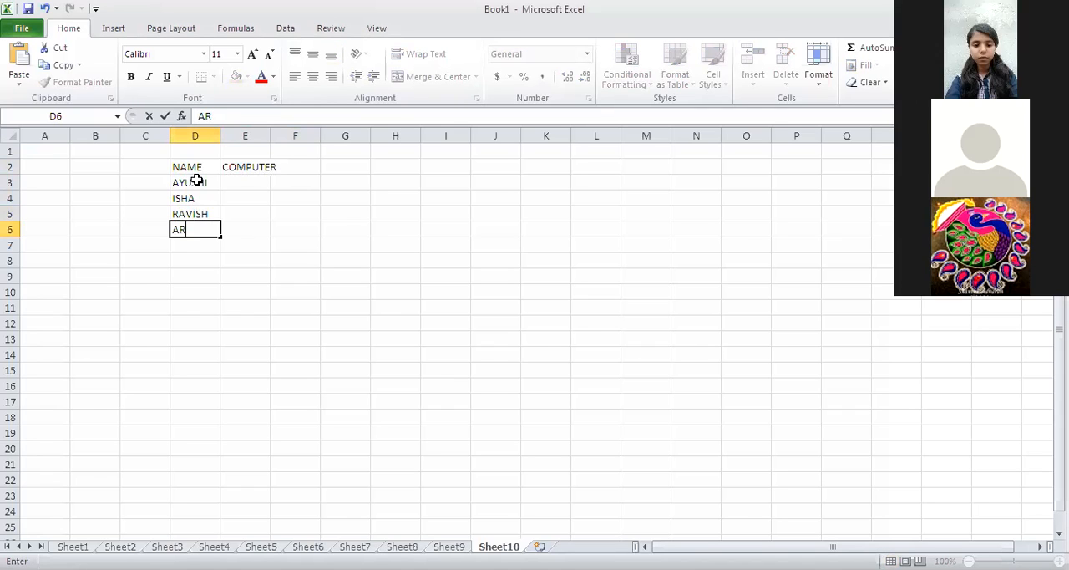
type("PIT")
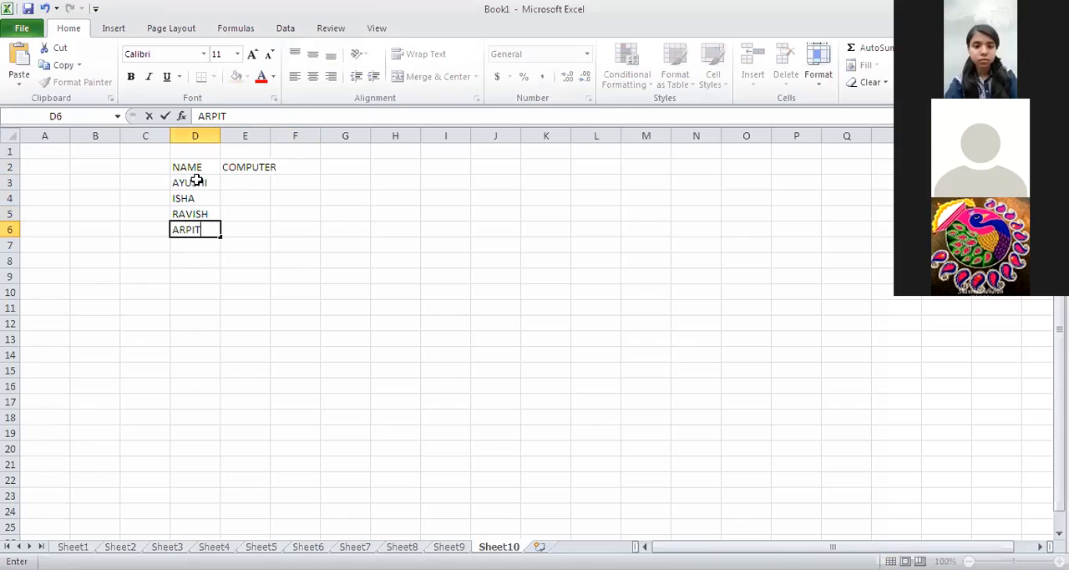
key("Return")
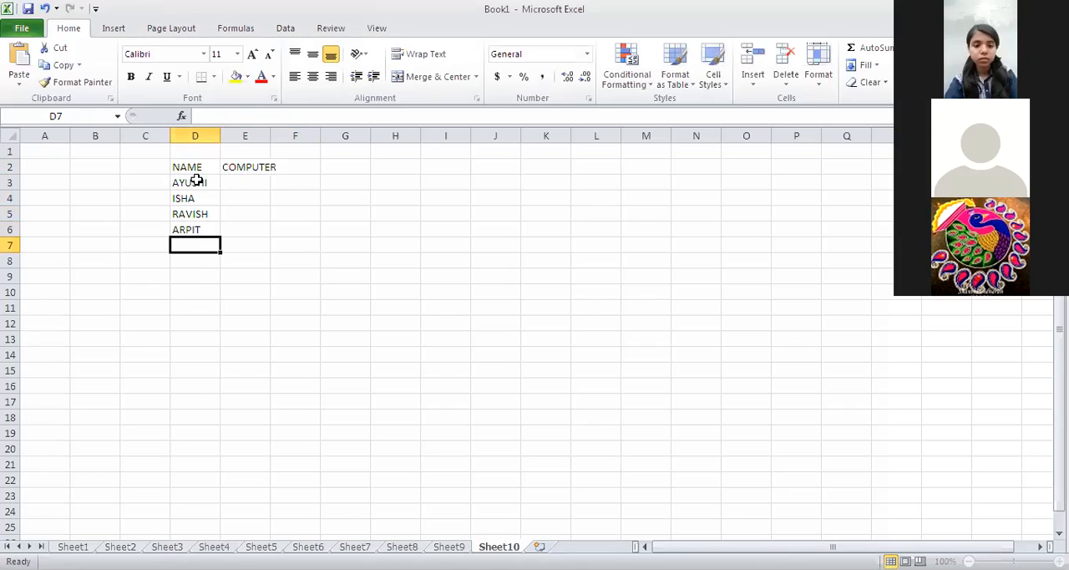
Fill cells D7 to D9 under the NAME heading with three more students' first names.
type("RAV")
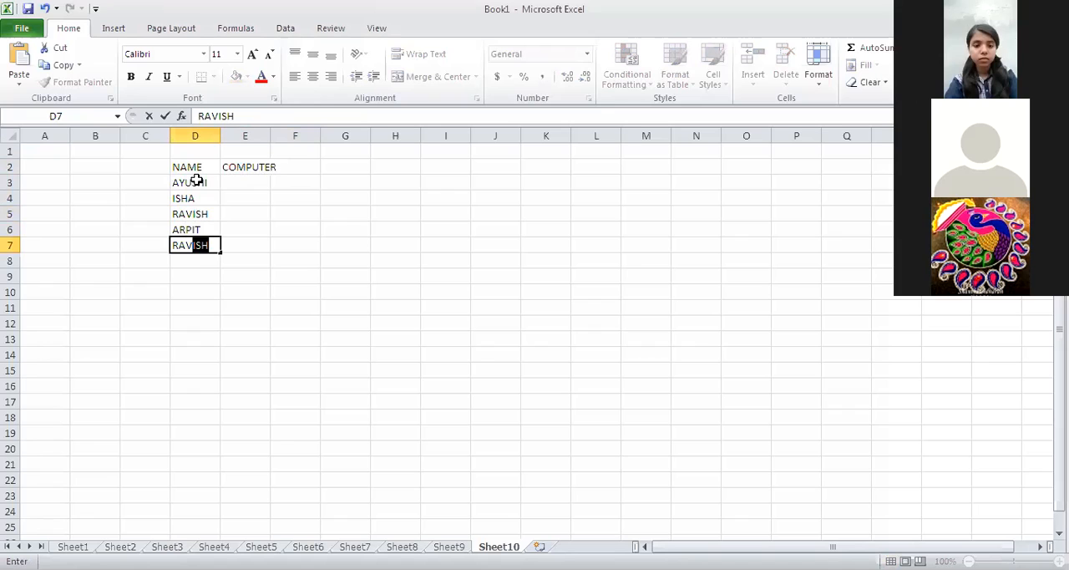
type("I")
key("Delete")
key("Return")
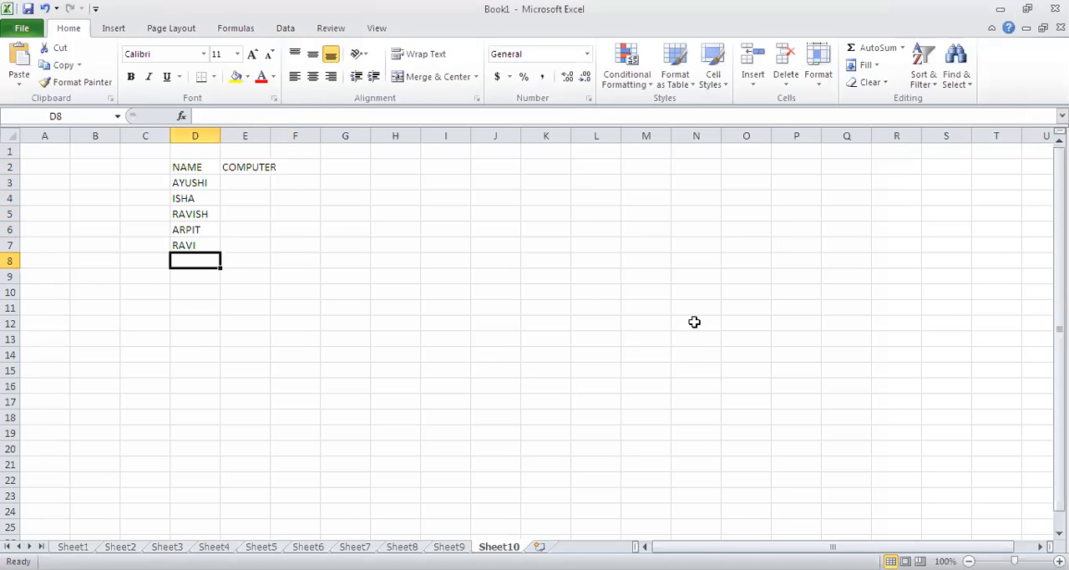
type("ANKUS")
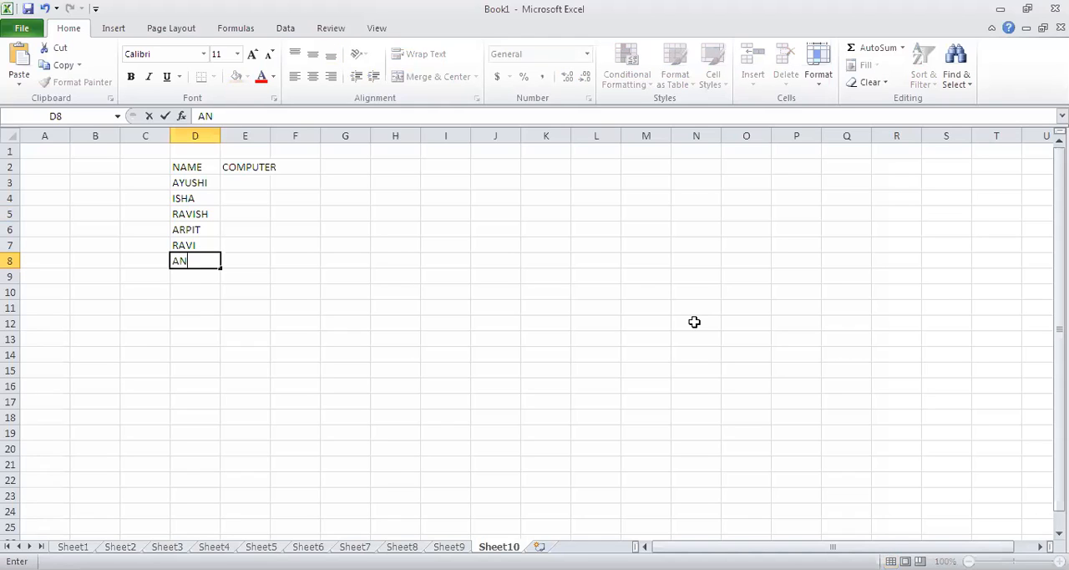
key("Tab")
key("Down")
key("Left")
type("NITIS")
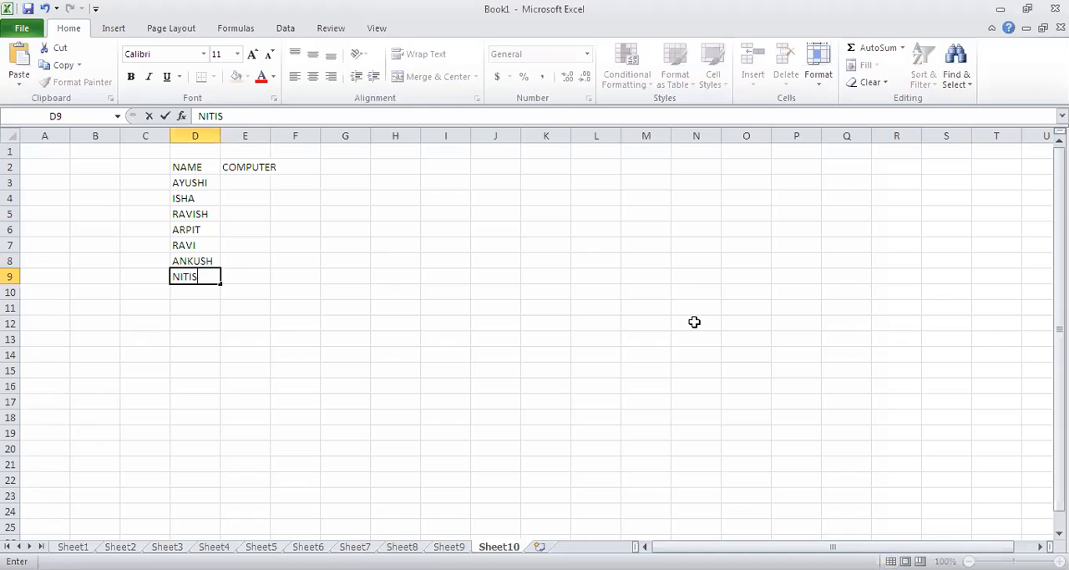
left_click(194, 287)
Enter the marks 9, 10, 8, 6, 7, 5, 10 and 8.5 in cells E3 to E10 under COMPUTER.
left_click(261, 184)
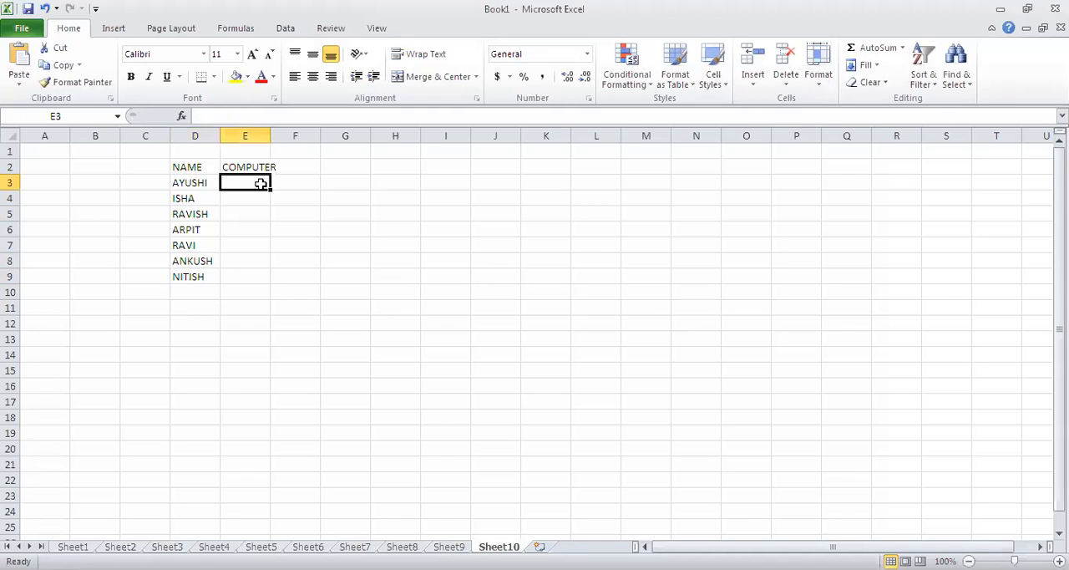
type("9")
key("Return")
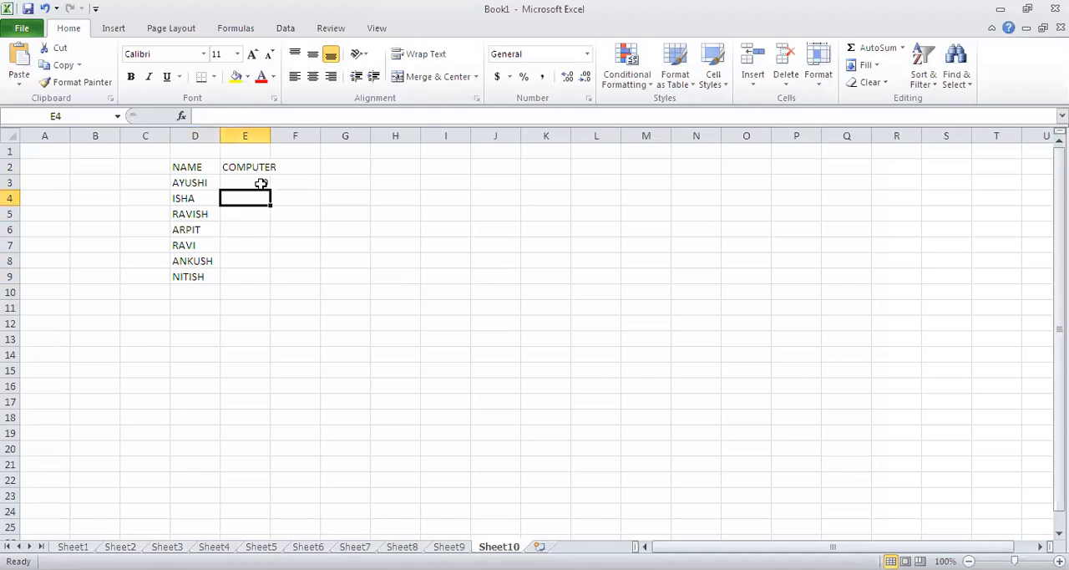
type("10")
key("Return")
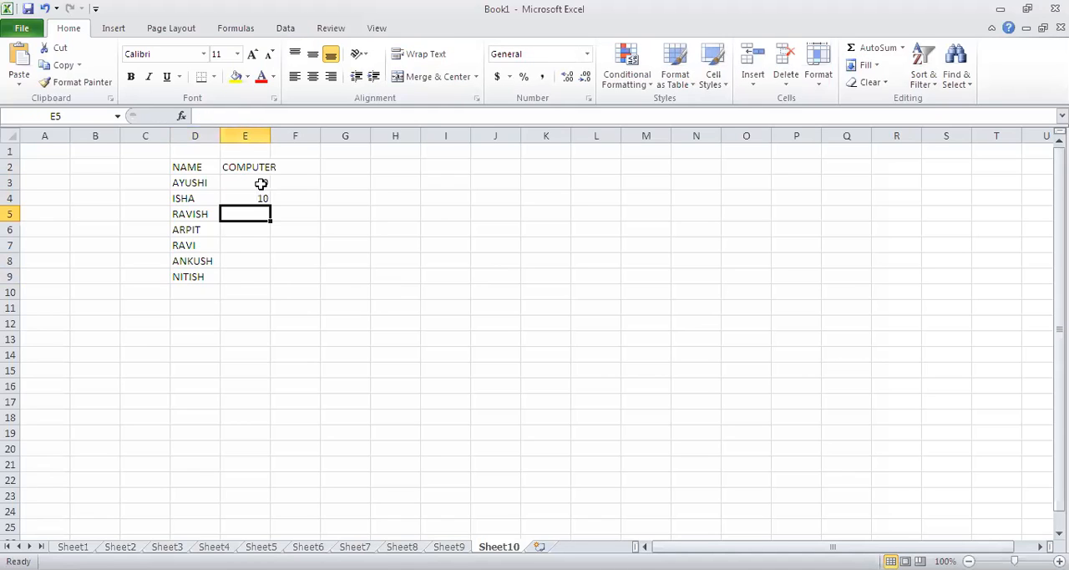
type("8")
key("Return")
type("6")
key("Return")
type("7")
key("Return")
type("5")
key("Tab")
key("Return")
type("10")
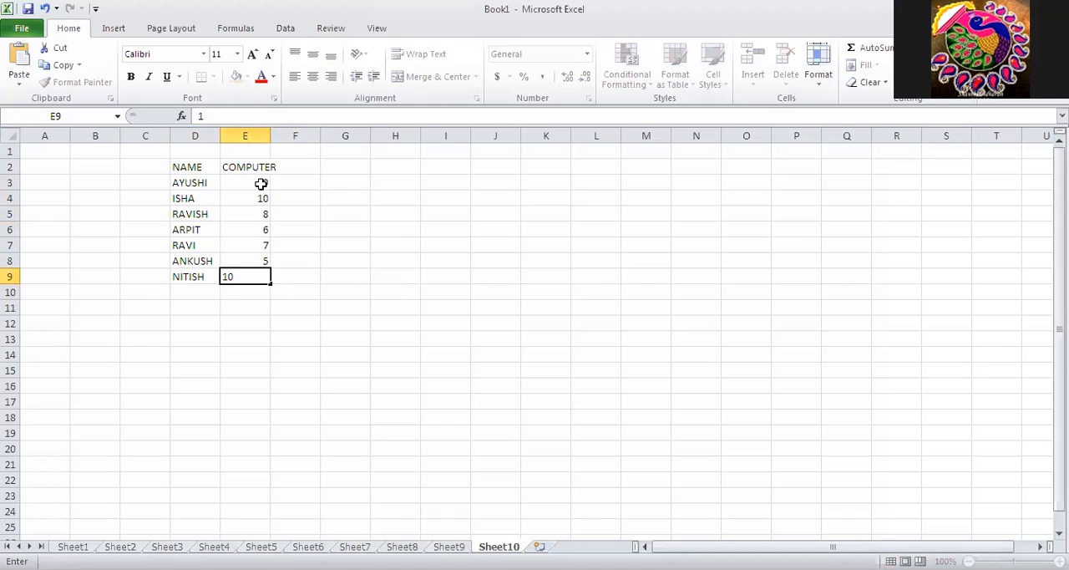
key("Return")
type("8.5")
Add one more student's first name in cell D10, beside the 8.5 mark.
key("Left")
type("MON")
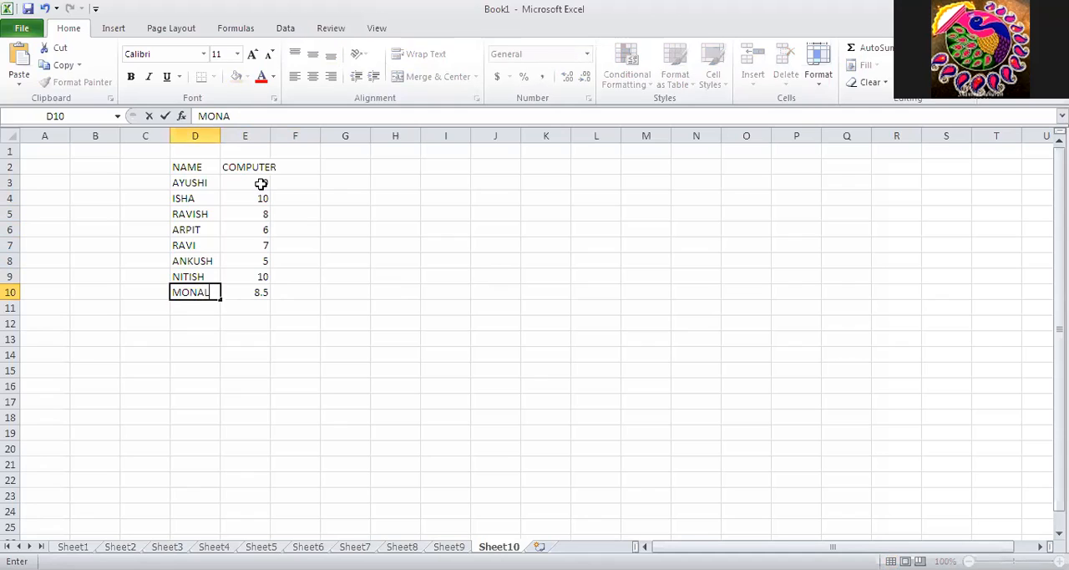
type("AL")
key("Return")
Label row 11 with TOTAL in cell C11, keeping cell D11 empty.
type("T")
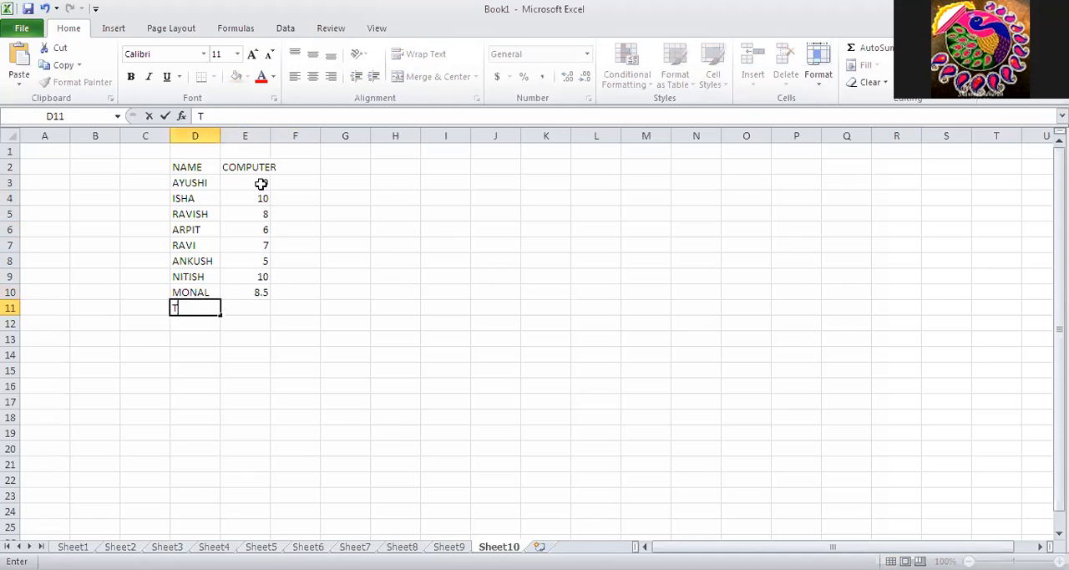
key("Left")
key("Right")
key("Delete")
key("Left")
type("TOTAL")
Merge and center cells D11 and E11, and widen column E to fit the COMPUTER heading.
left_click_drag(203, 307, 240, 309)
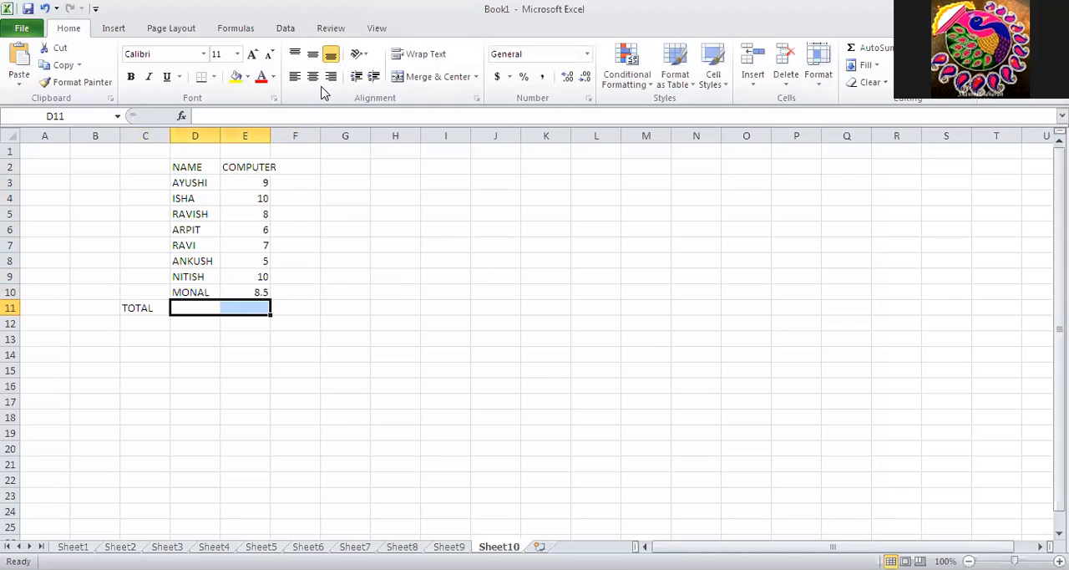
left_click(449, 81)
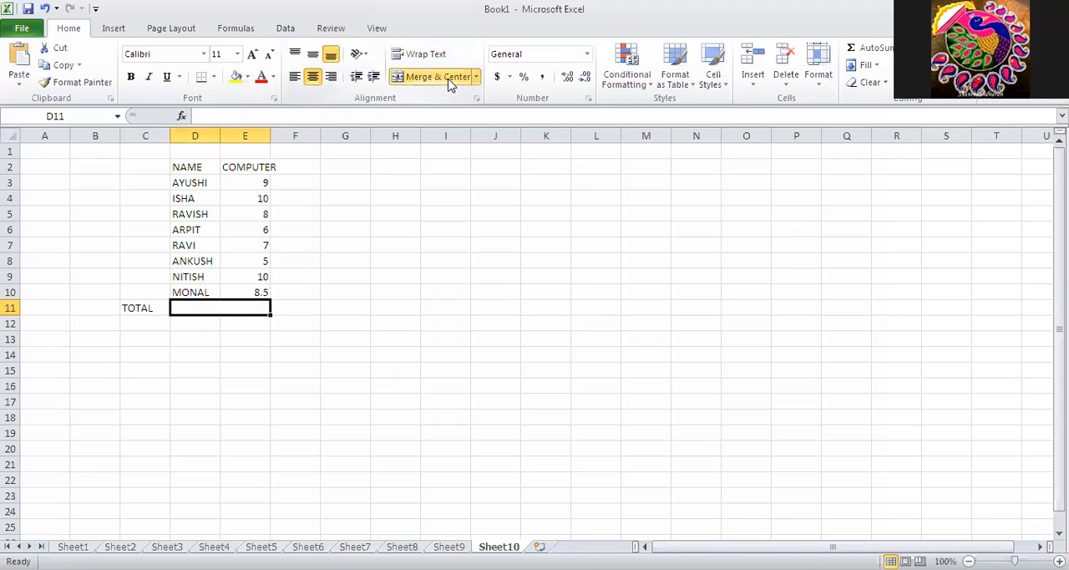
left_click(413, 312)
left_click(251, 308)
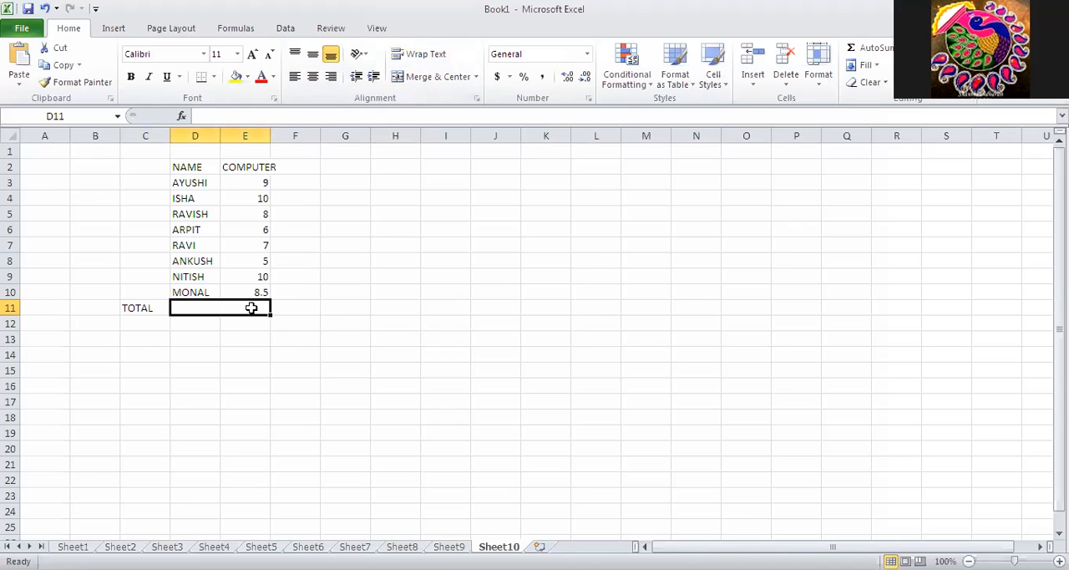
left_click_drag(270, 135, 280, 135)
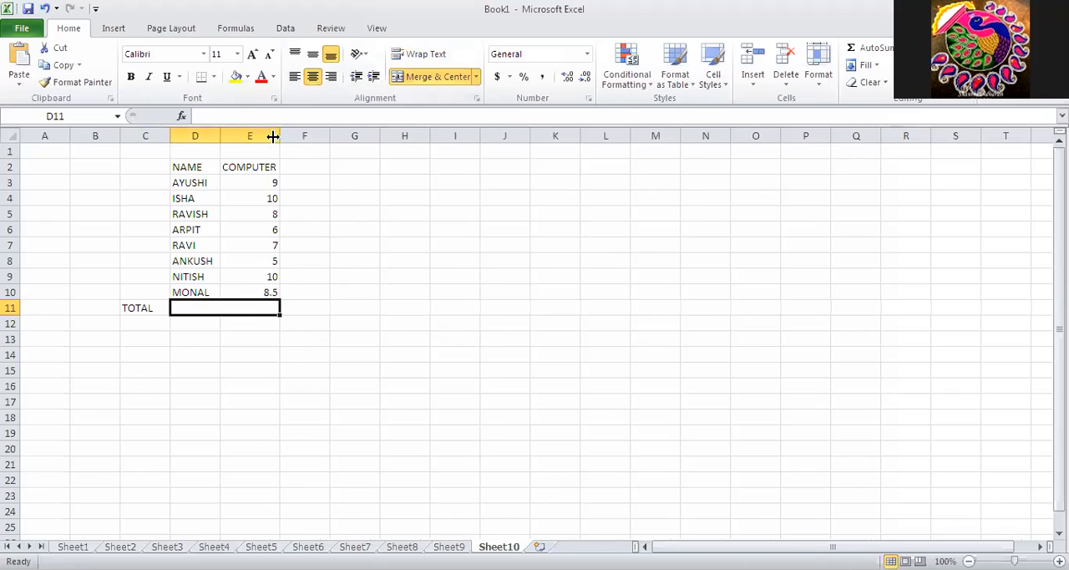
left_click(353, 322)
Total the COMPUTER marks in merged cell D11 using AutoSum over the range E3:E10.
left_click(259, 306)
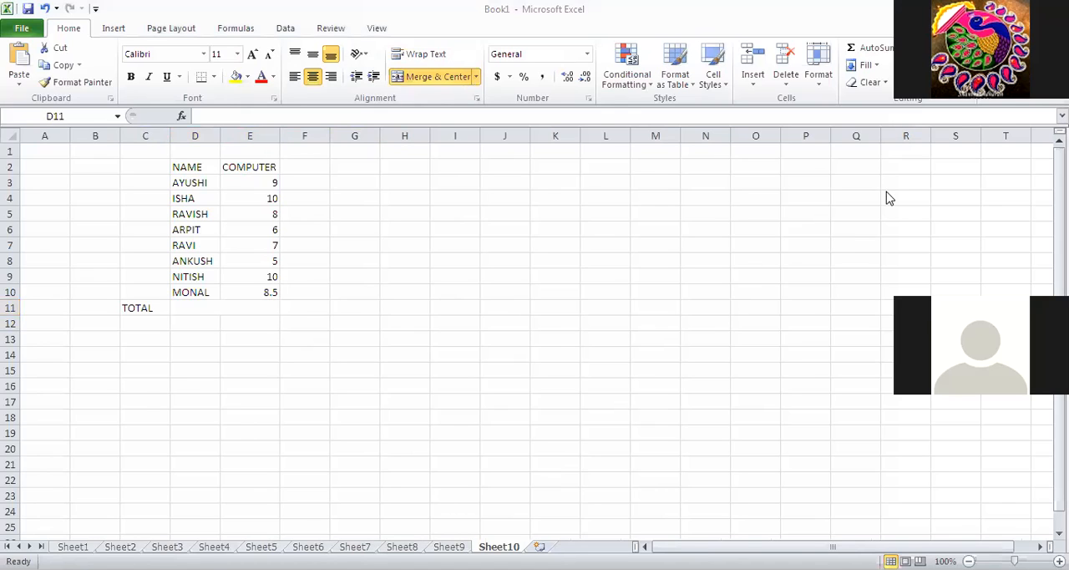
left_click(234, 305)
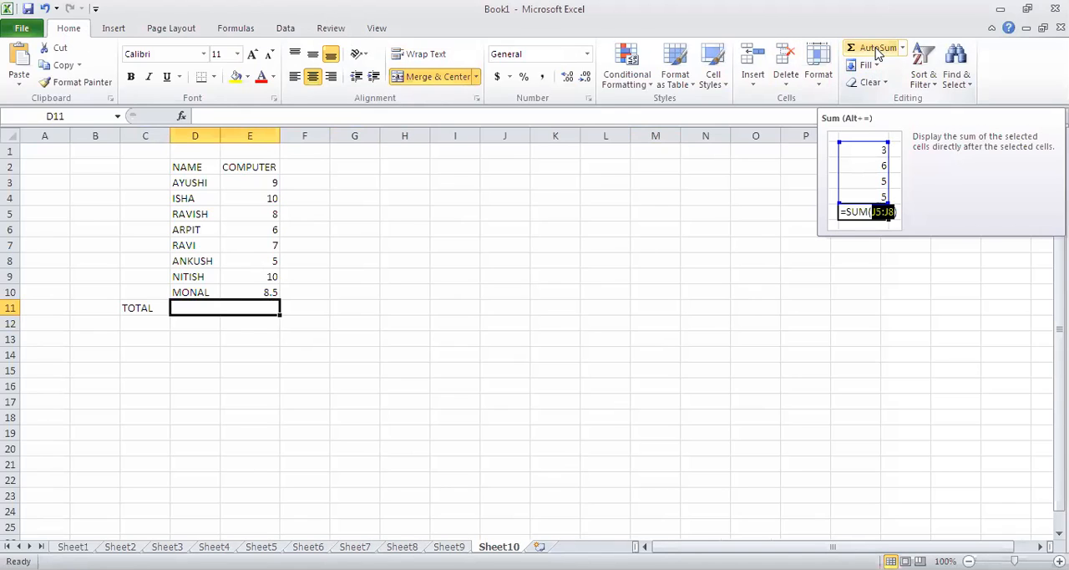
left_click(876, 50)
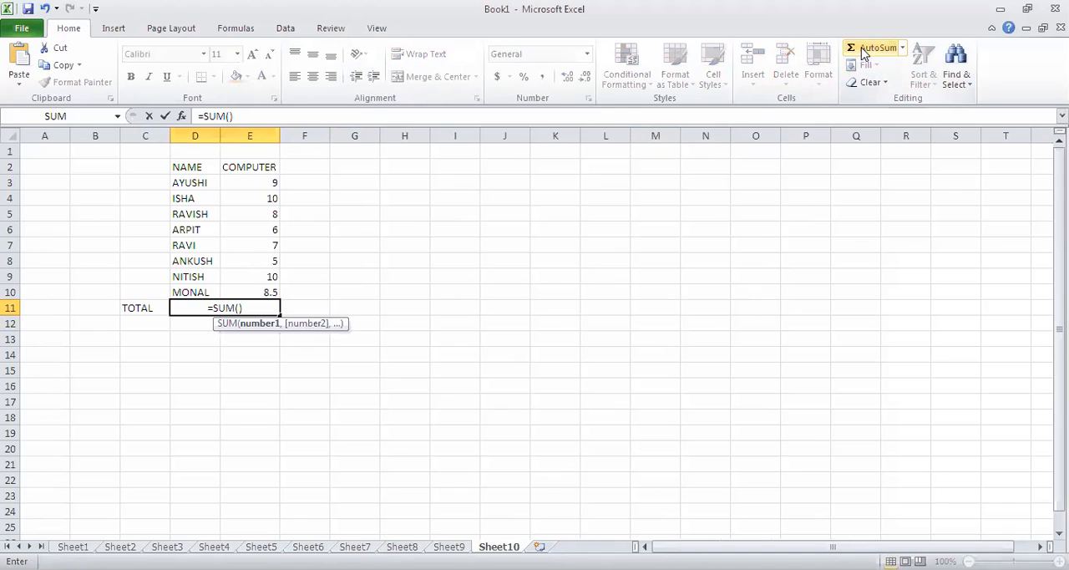
left_click(271, 184)
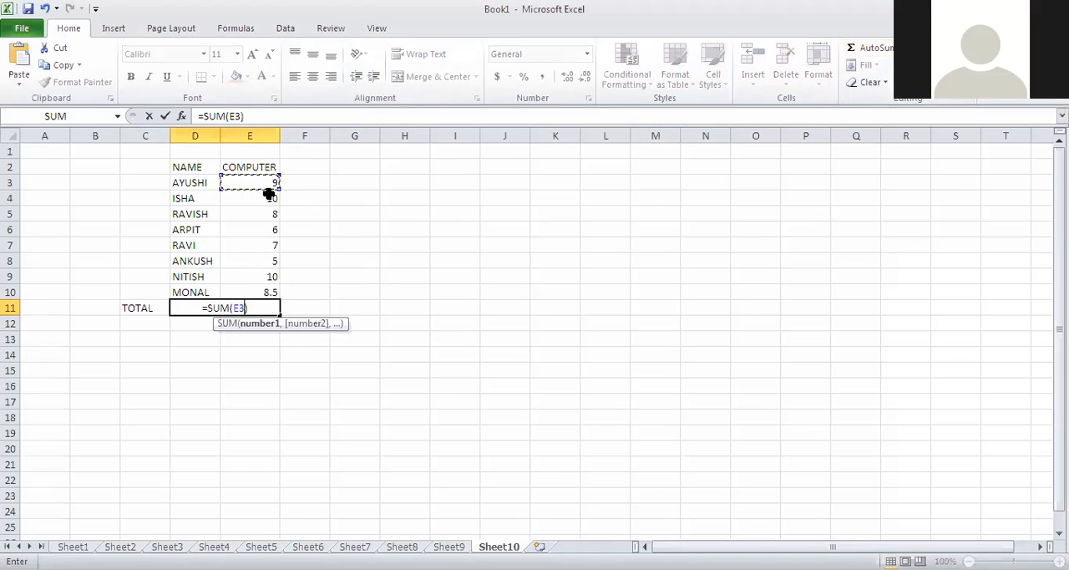
left_click_drag(274, 184, 277, 285)
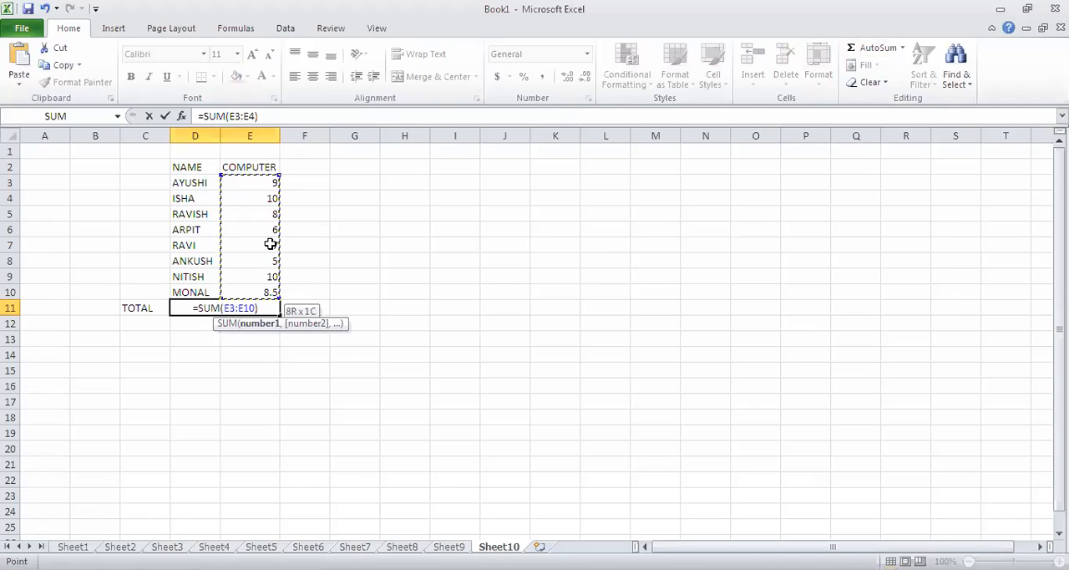
left_click_drag(270, 243, 279, 290)
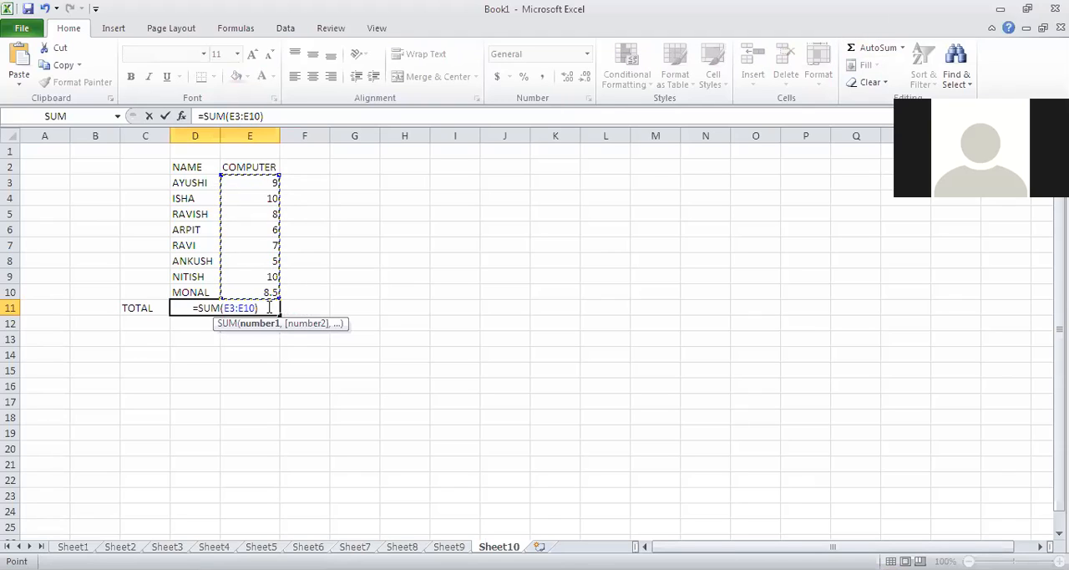
left_click(269, 308)
key("Return")
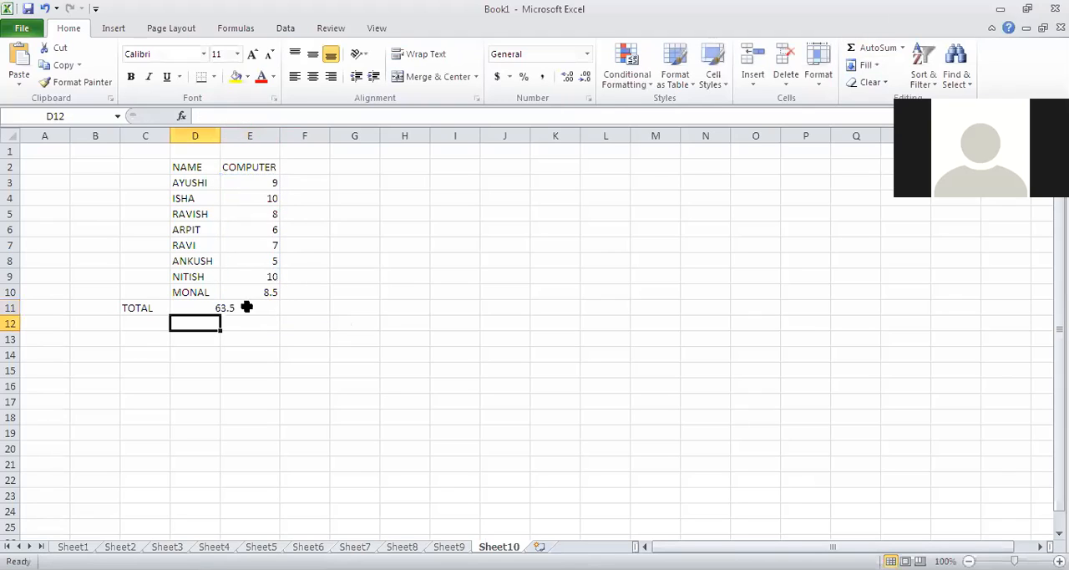
Examine the total in D11, its SUM formula and the marks range E3:E10 it refers to.
left_click(218, 308)
left_click(351, 364)
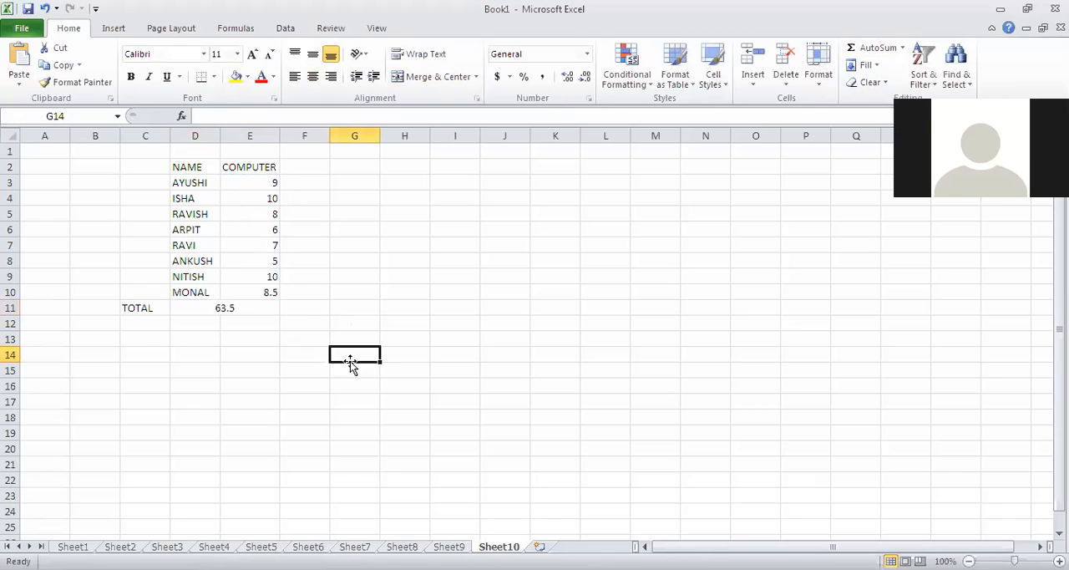
left_click(237, 308)
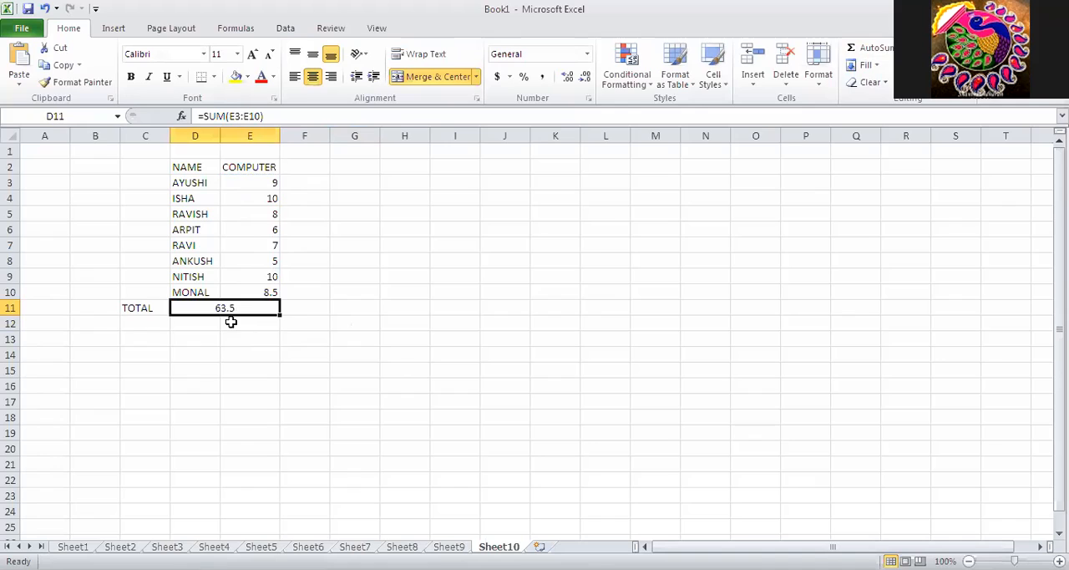
left_click(333, 361)
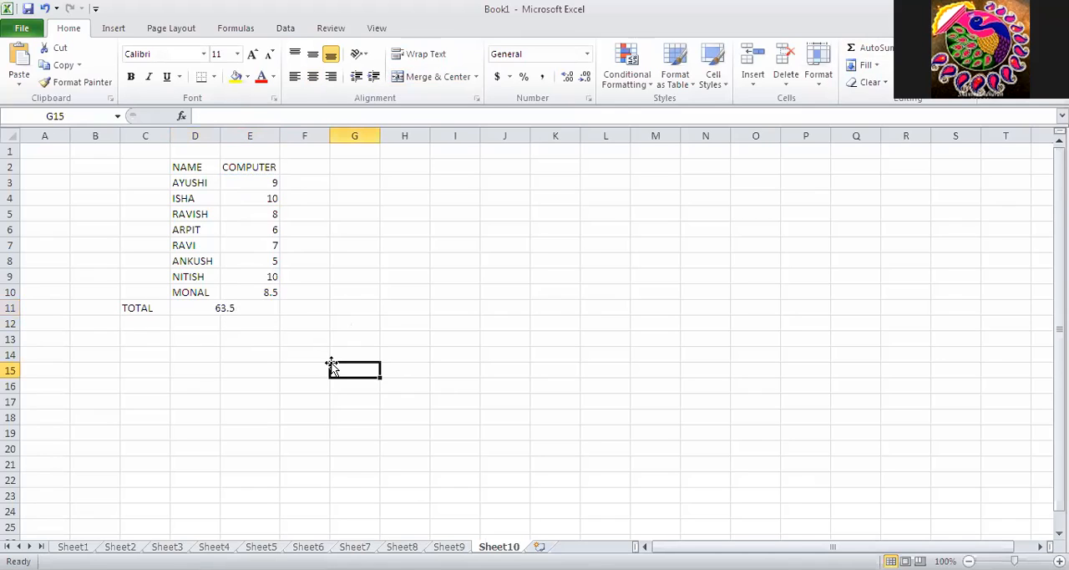
left_click(231, 308)
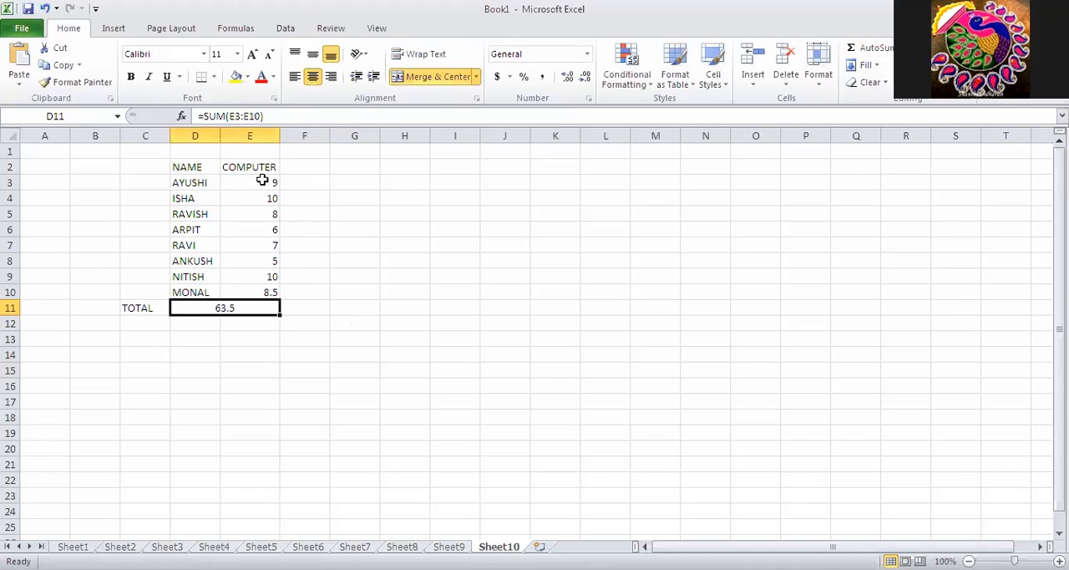
left_click(260, 129)
left_click(358, 245)
left_click_drag(272, 183, 277, 282)
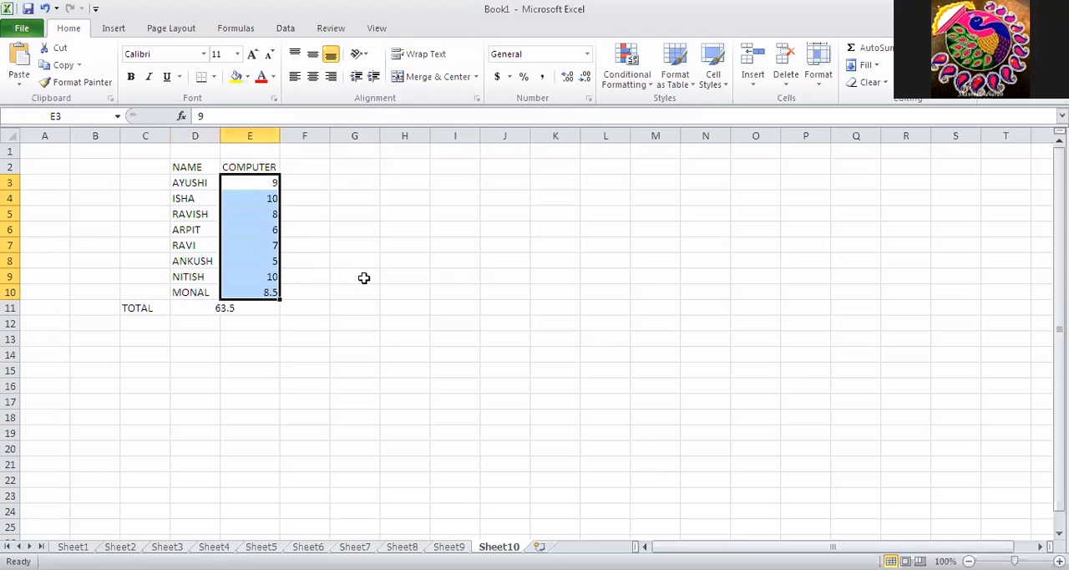
left_click(234, 309)
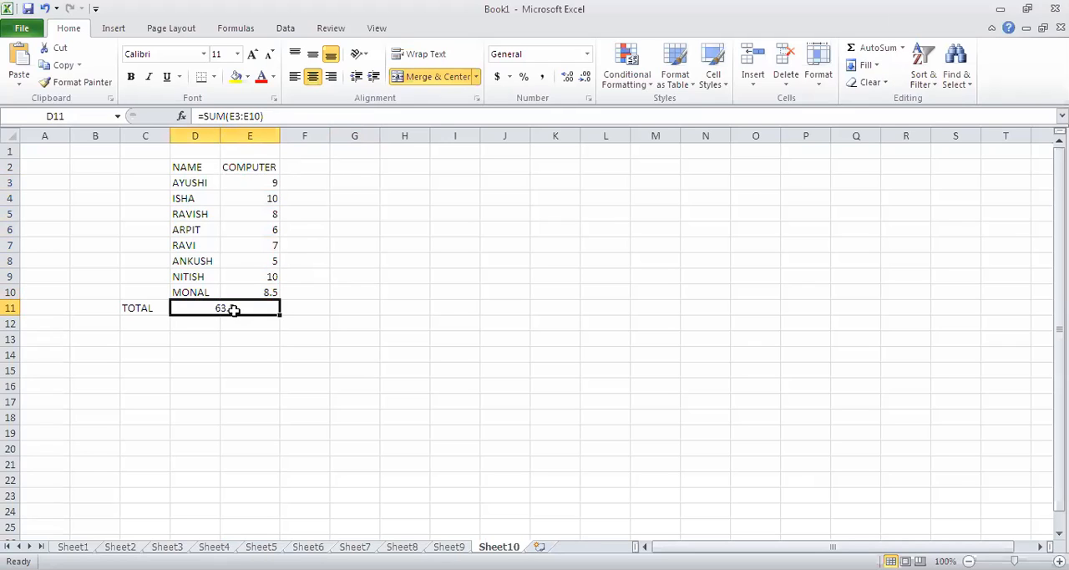
Change the SUM formula in D11 to add the names range D3:D10 instead of the marks.
double_click(236, 308)
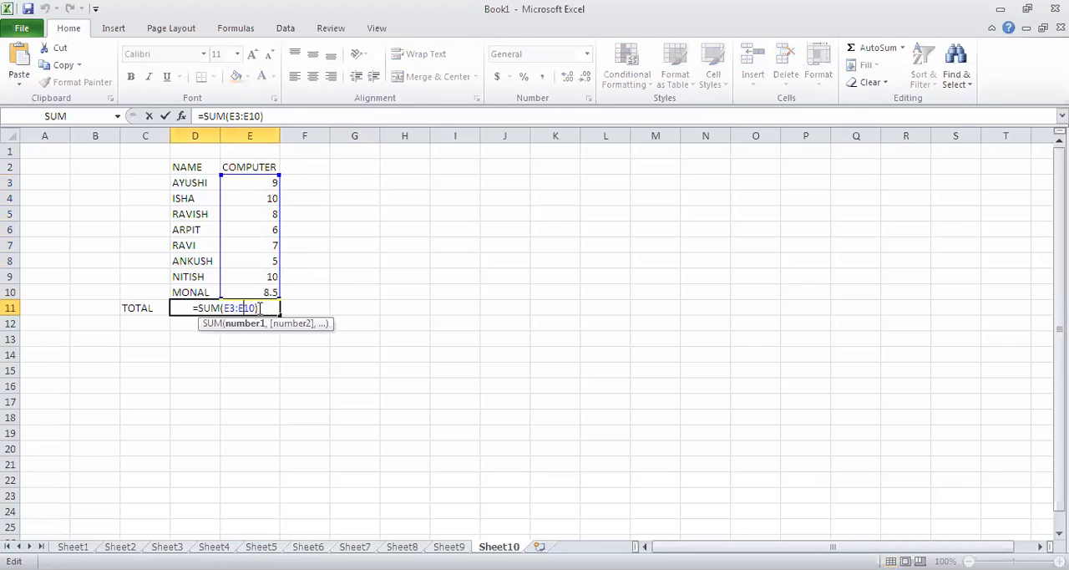
left_click_drag(257, 308, 228, 309)
key("BackSpace")
left_click_drag(198, 183, 202, 293)
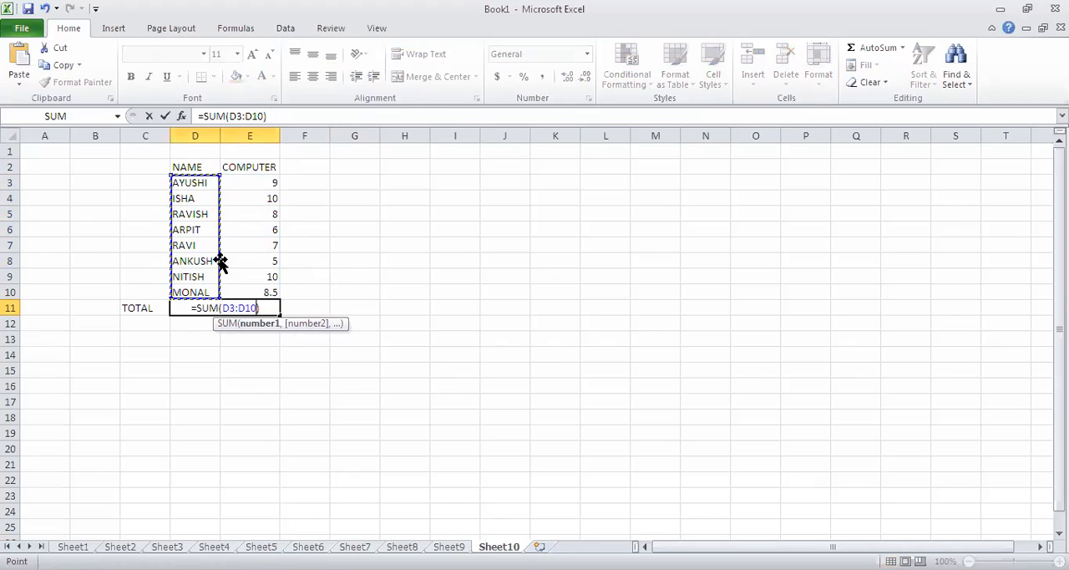
left_click(268, 308)
key("Return")
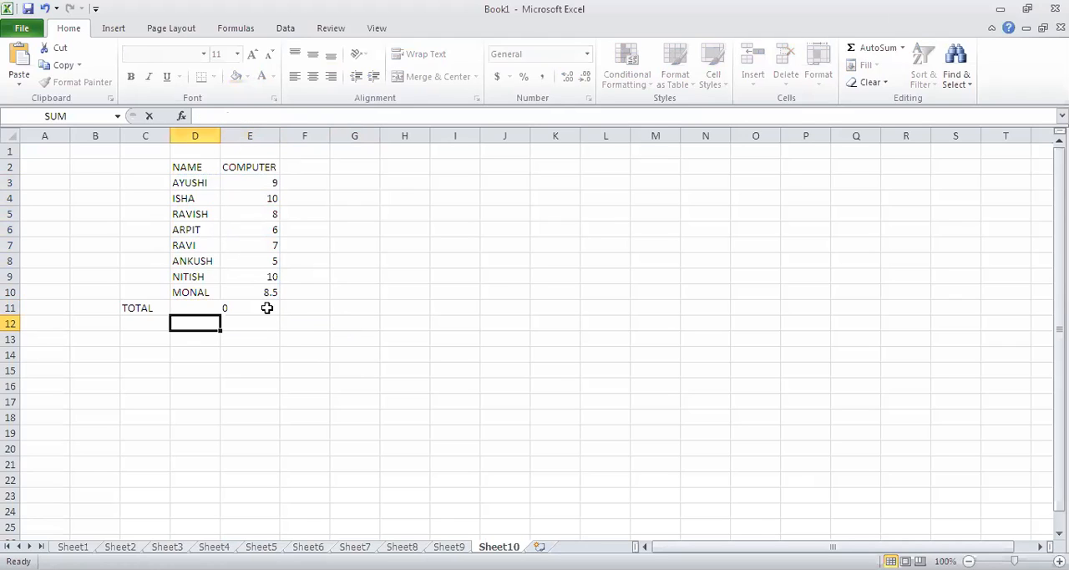
Compare the numeric marks in E3:E10 and the text names in D3:D10 with the SUM formula in D11.
left_click(221, 310)
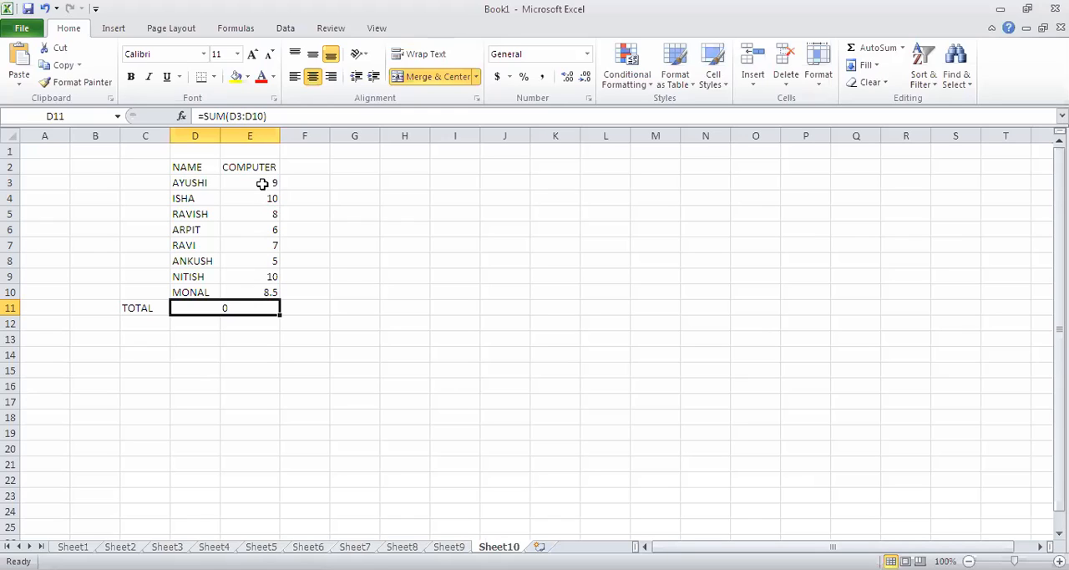
left_click_drag(263, 183, 265, 293)
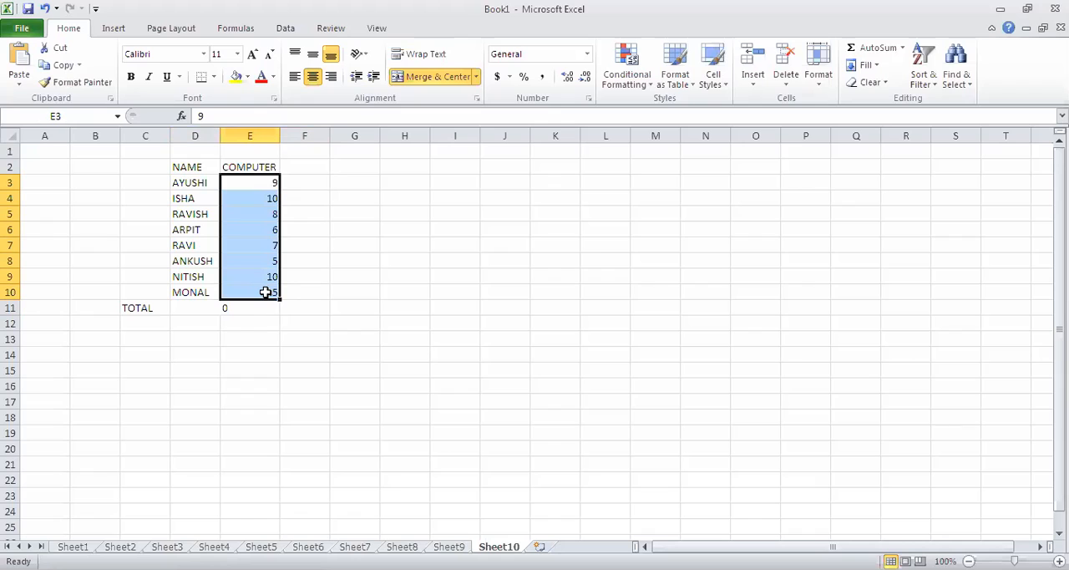
left_click_drag(192, 182, 195, 292)
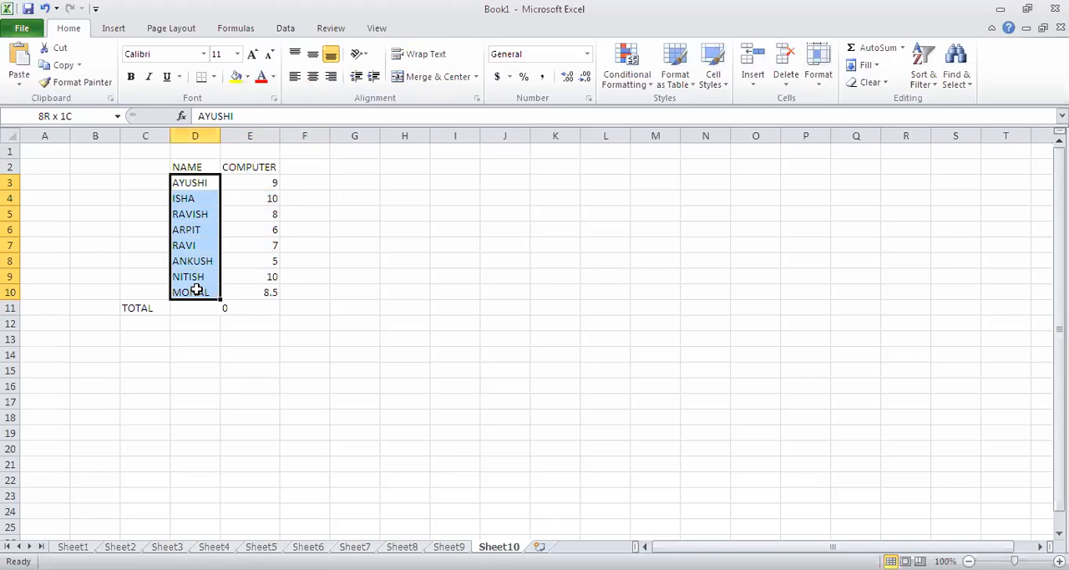
left_click_drag(195, 290, 196, 290)
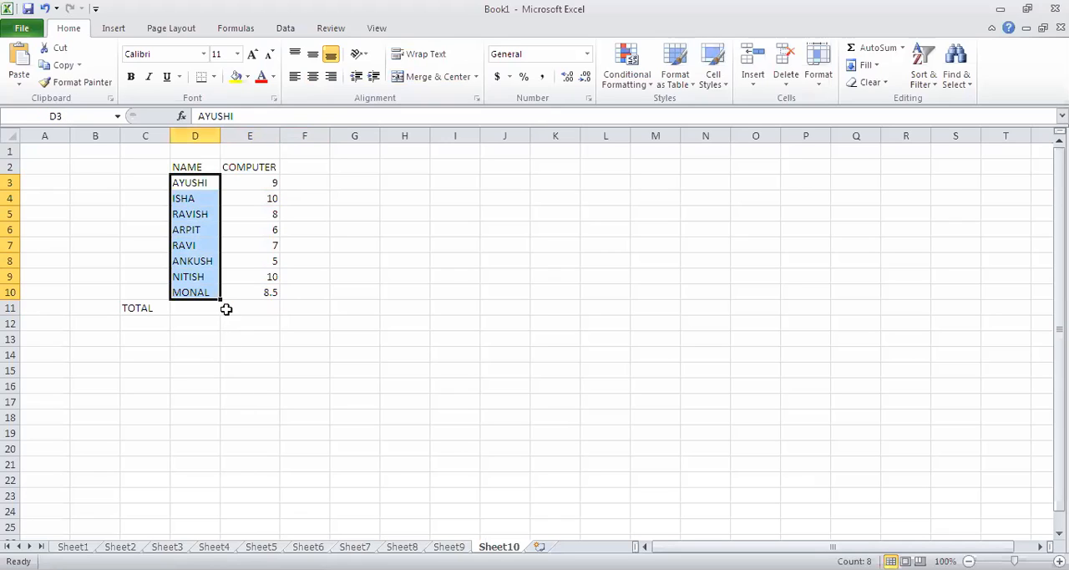
left_click(226, 309)
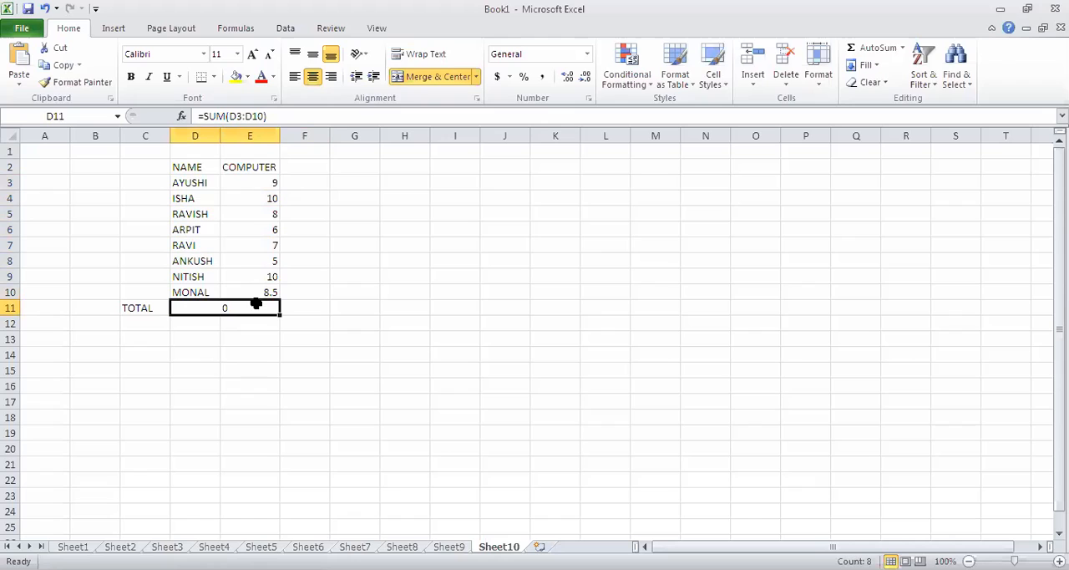
Compare the first mark in E3 with the SUM formula in D11.
left_click(268, 182)
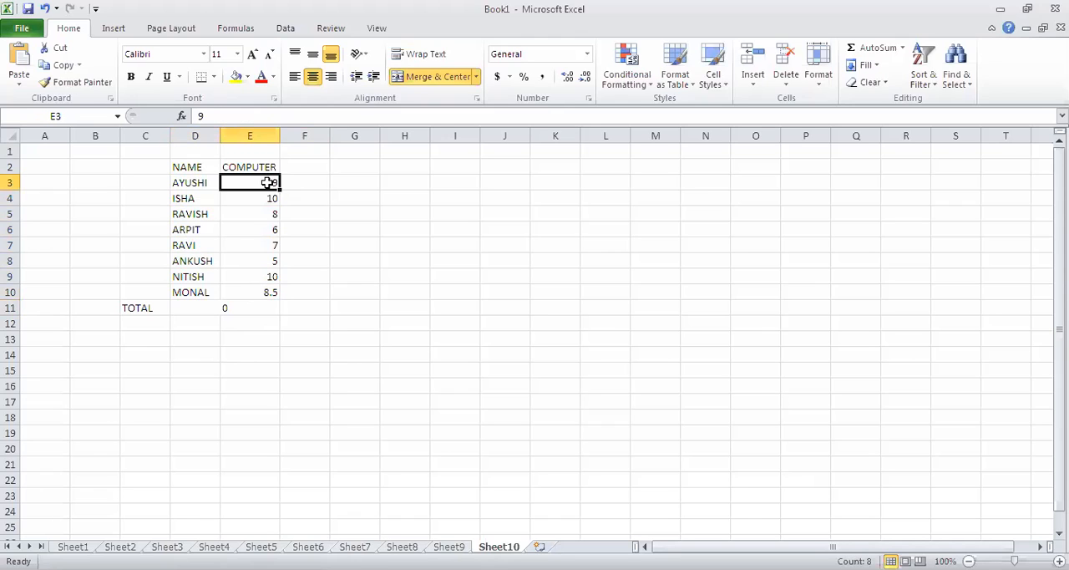
left_click(239, 307)
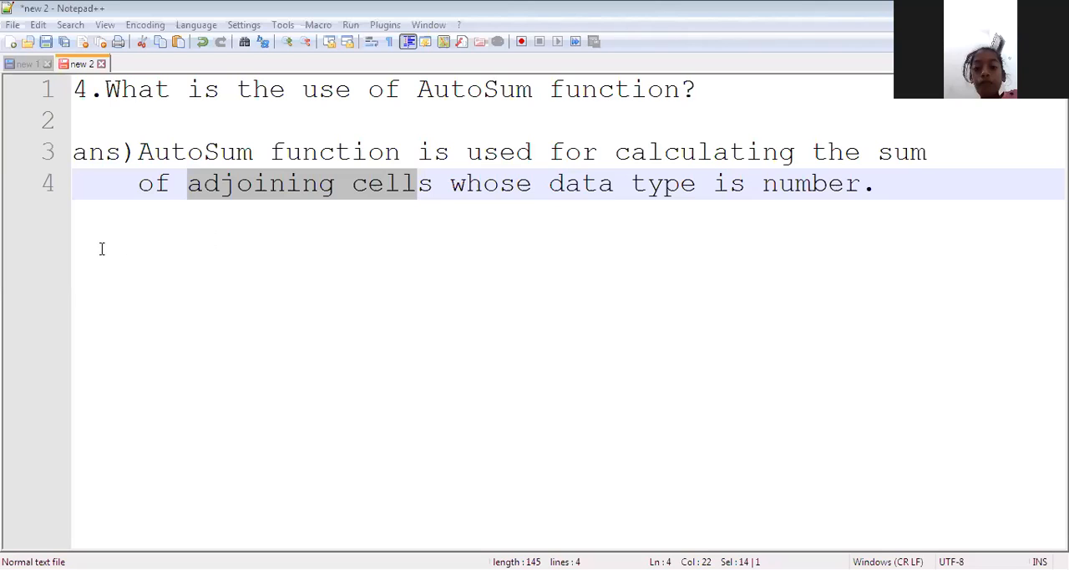
In Notepad++, add the question "5.What is a formula?" below the AutoSum answer, separated by a blank line.
left_click(553, 184)
key("Return")
key("Return")
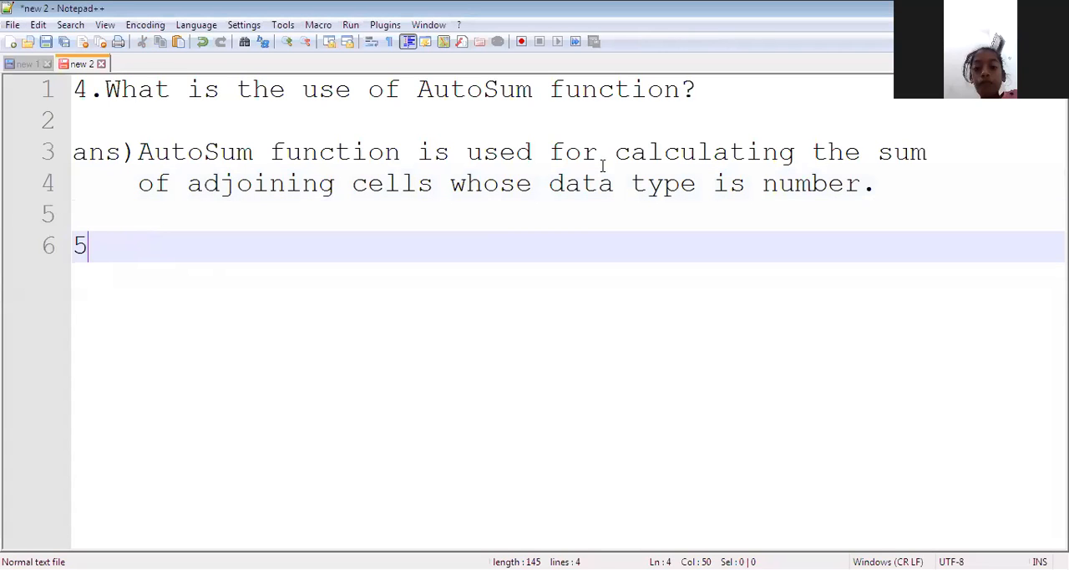
type("5.W")
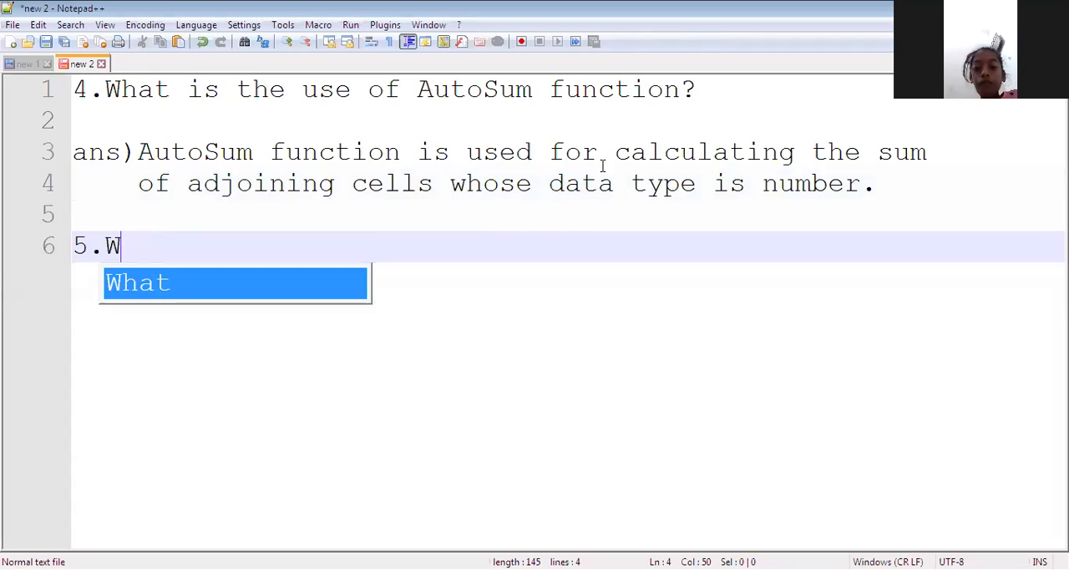
type("hat IS")
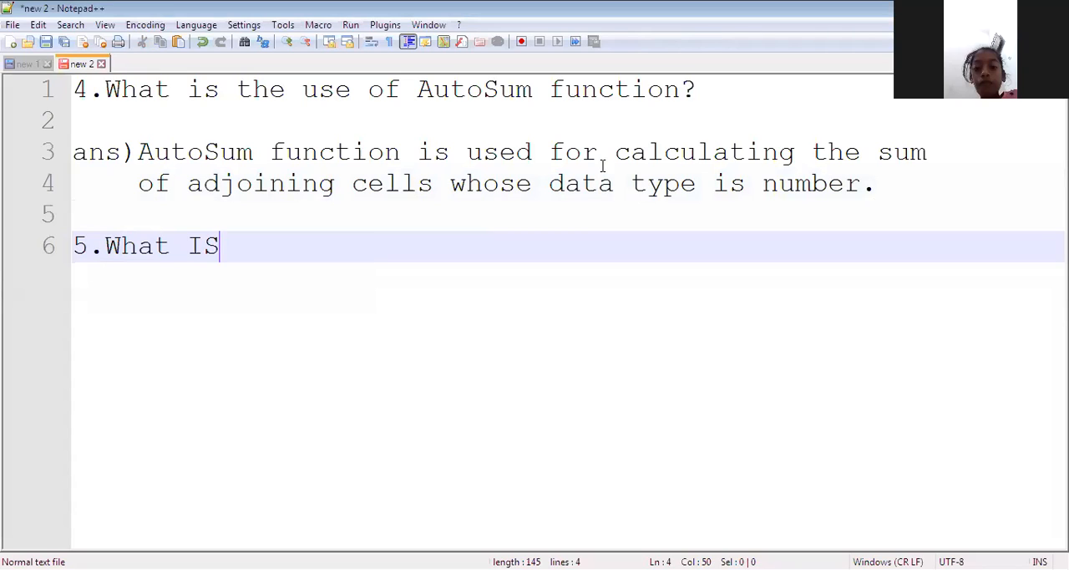
key("BackSpace")
key("BackSpace")
type("is a fo")
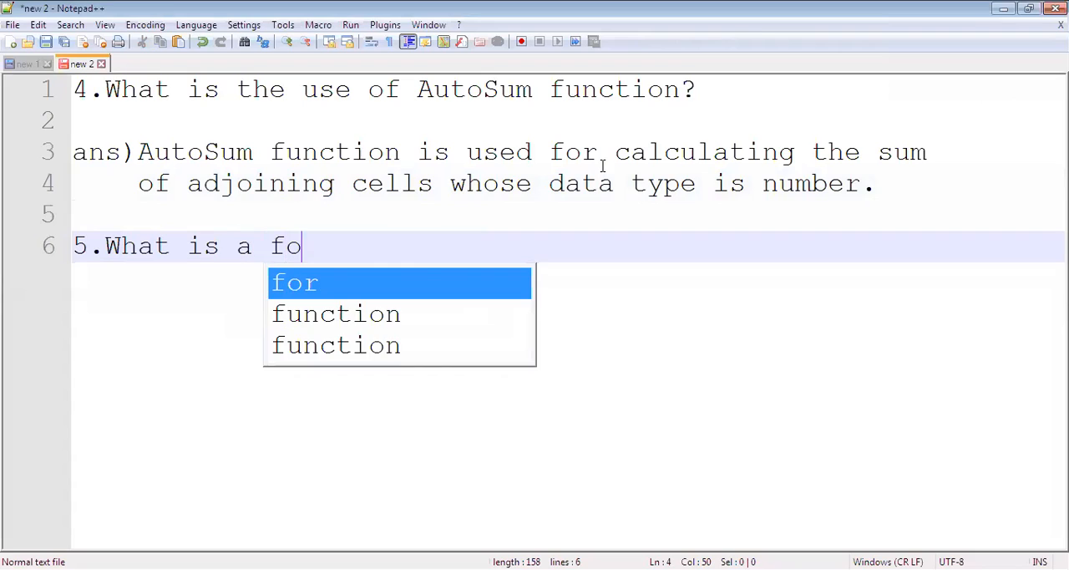
type("rmula")
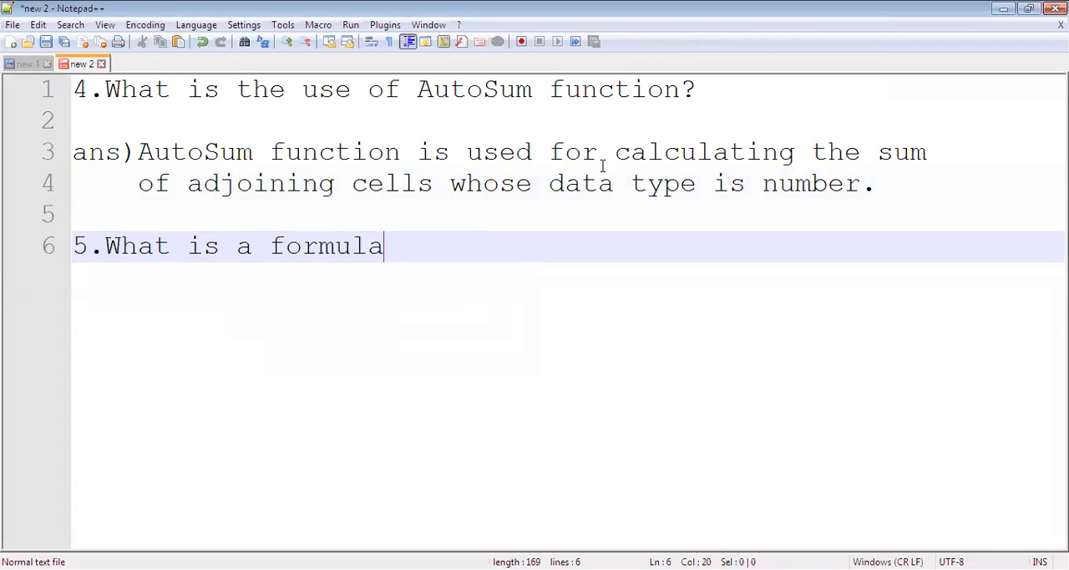
type("?")
key("Return")
key("Return")
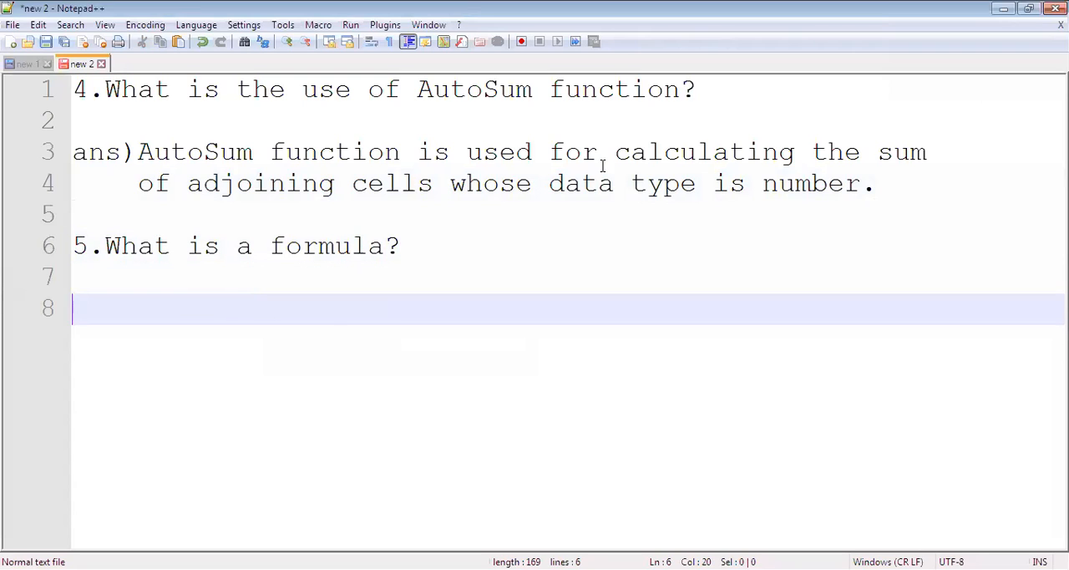
Start the answer to question 5 with "ans)Formula is an expression".
type("ans")
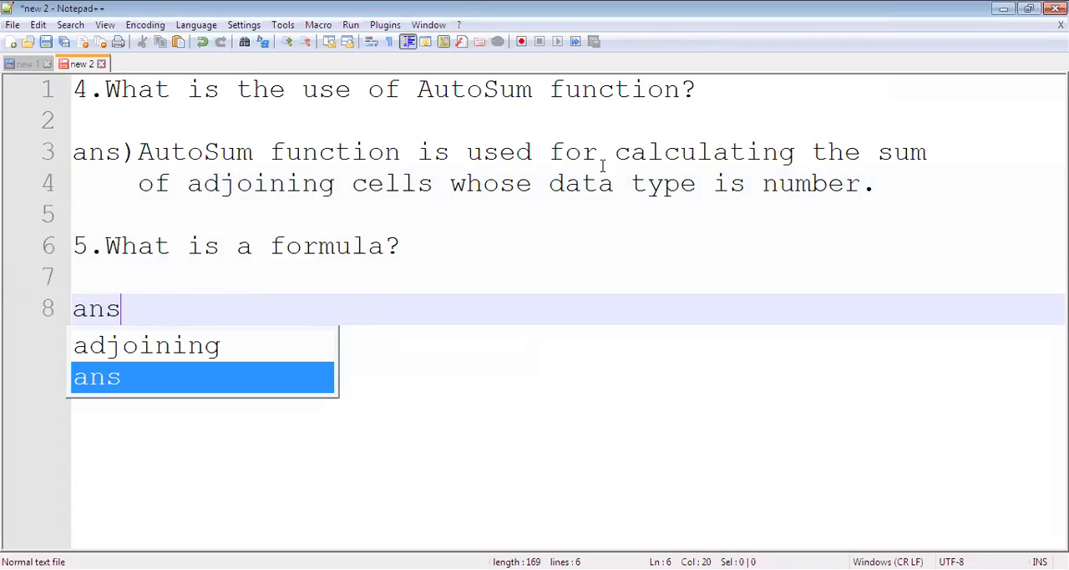
type(")For")
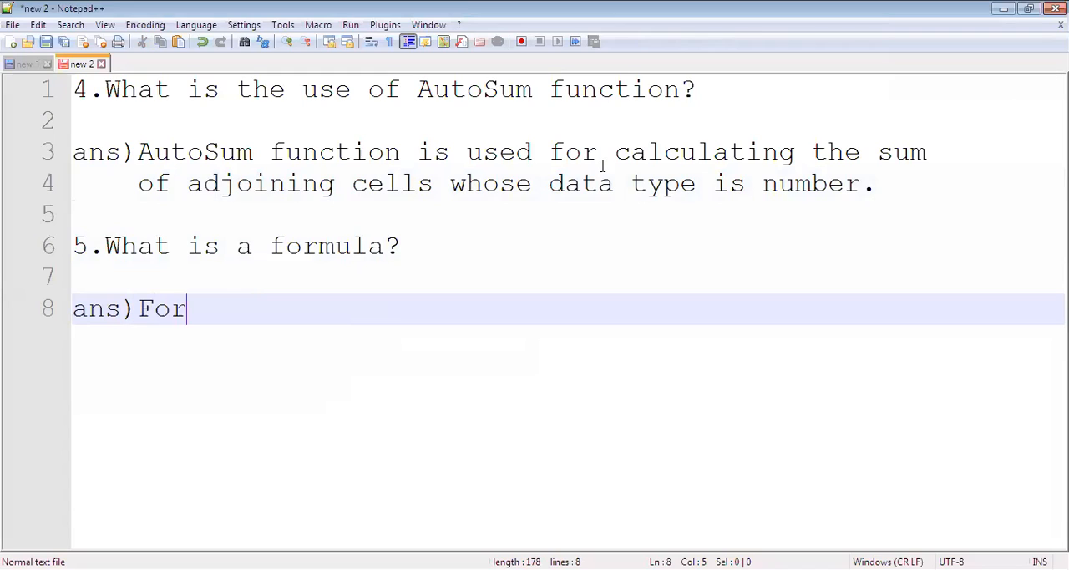
key("BackSpace")
key("BackSpace")
key("BackSpace")
type("Formula is an expr")
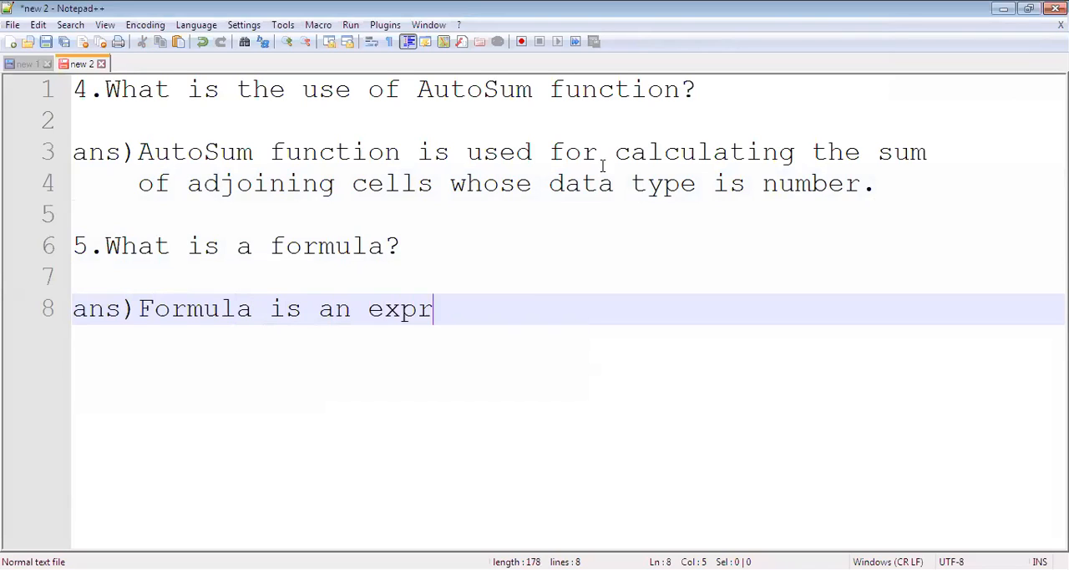
type("esss")
key("BackSpace")
type("ion which ca")
Complete the answer with "which calculates the value" and continue on an indented new line with "of a cell.".
key("Return")
key("BackSpace")
key("BackSpace")
key("BackSpace")
type("e T")
key("BackSpace")
key("BackSpace")
type("S T")
key("BackSpace")
key("BackSpace")
key("BackSpace")
type("s the value")
key("Return")
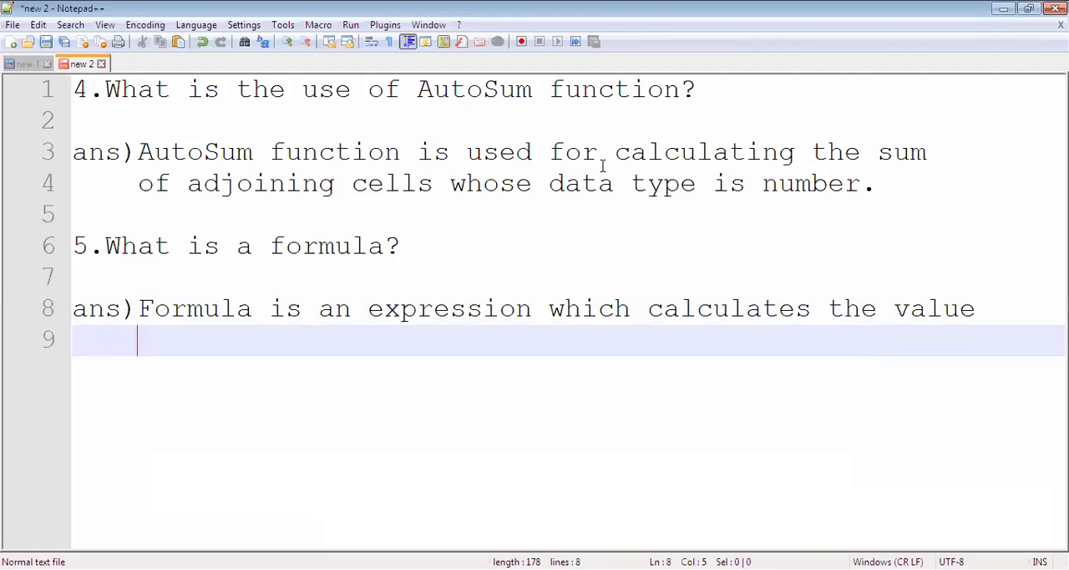
type("of a cell.")
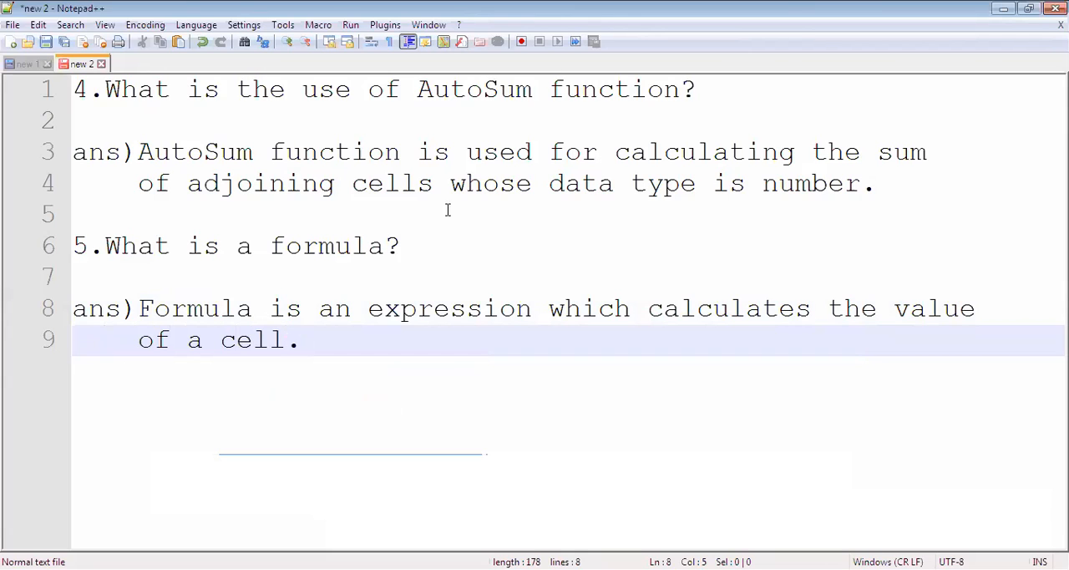
left_click_drag(139, 308, 970, 308)
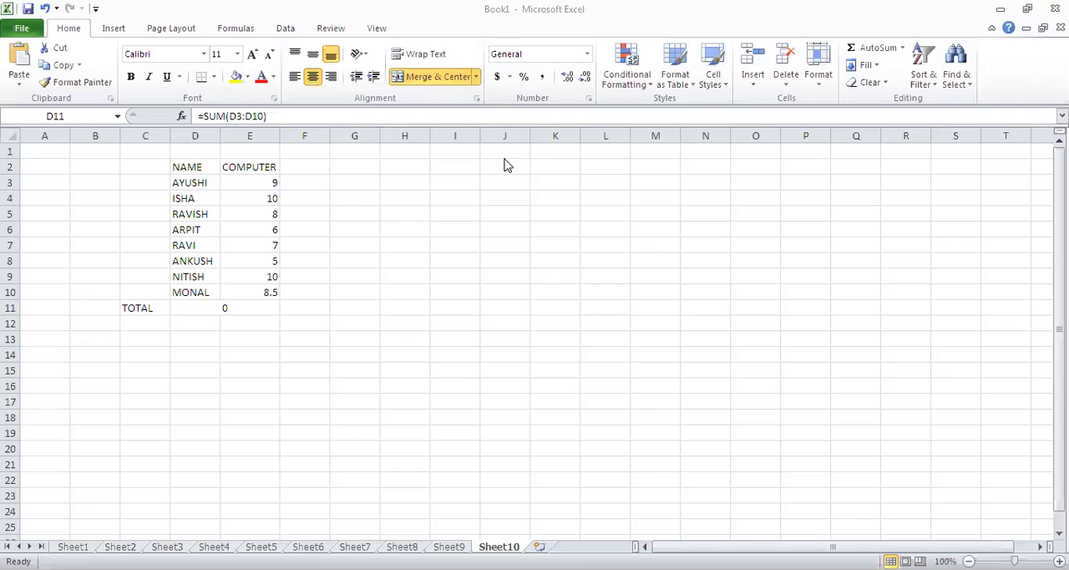
Switch to Excel and clear the SUM formula from merged cell D11.
left_click(236, 307)
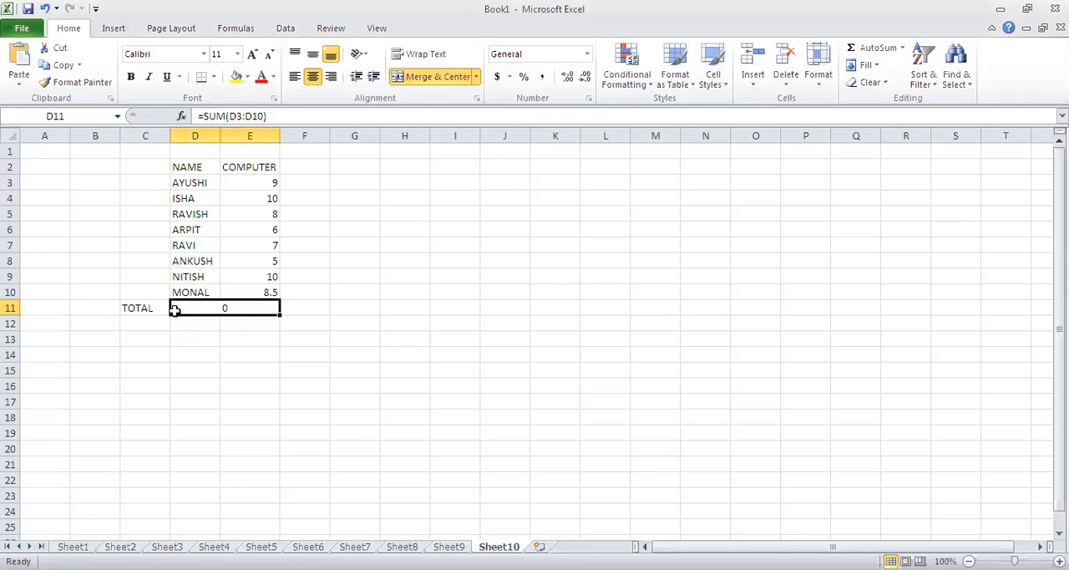
key("Delete")
left_click(359, 306)
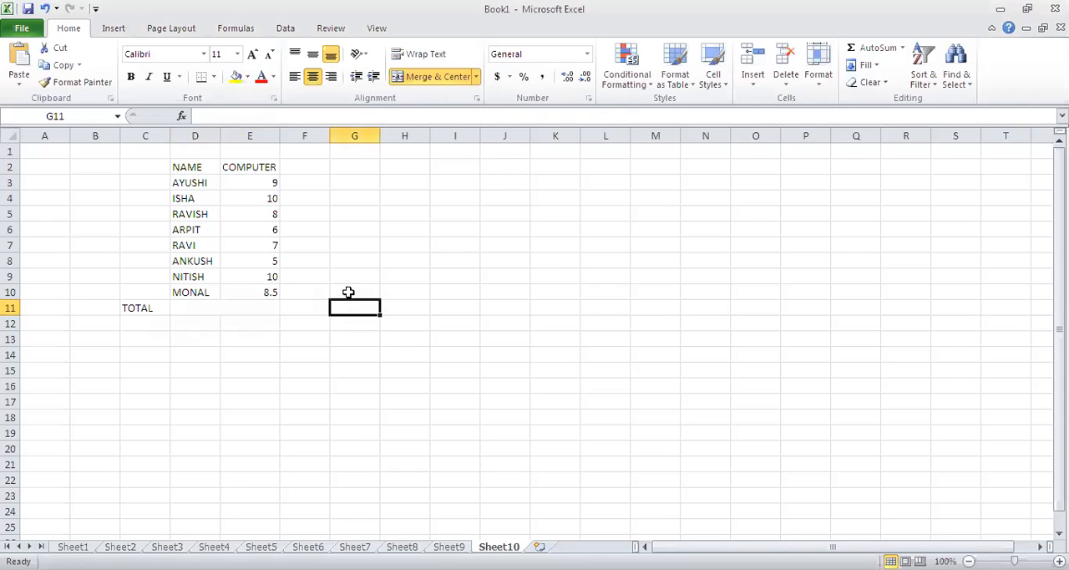
Enter the formula =E3+E4+E5+E6+E7+E8+E9+E10 in D11 to add the COMPUTER marks cell by cell.
left_click(240, 302)
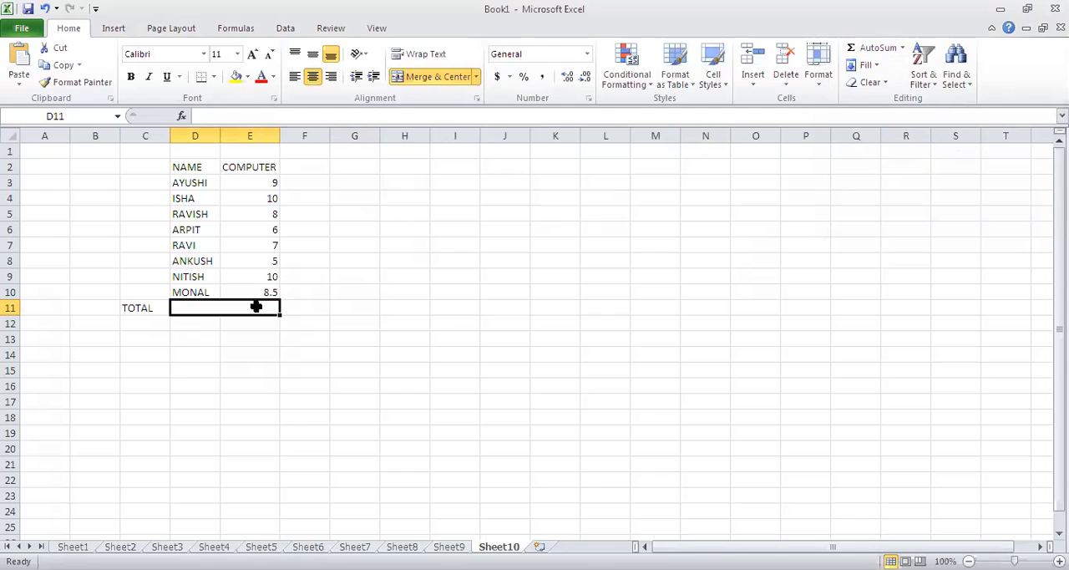
type("=")
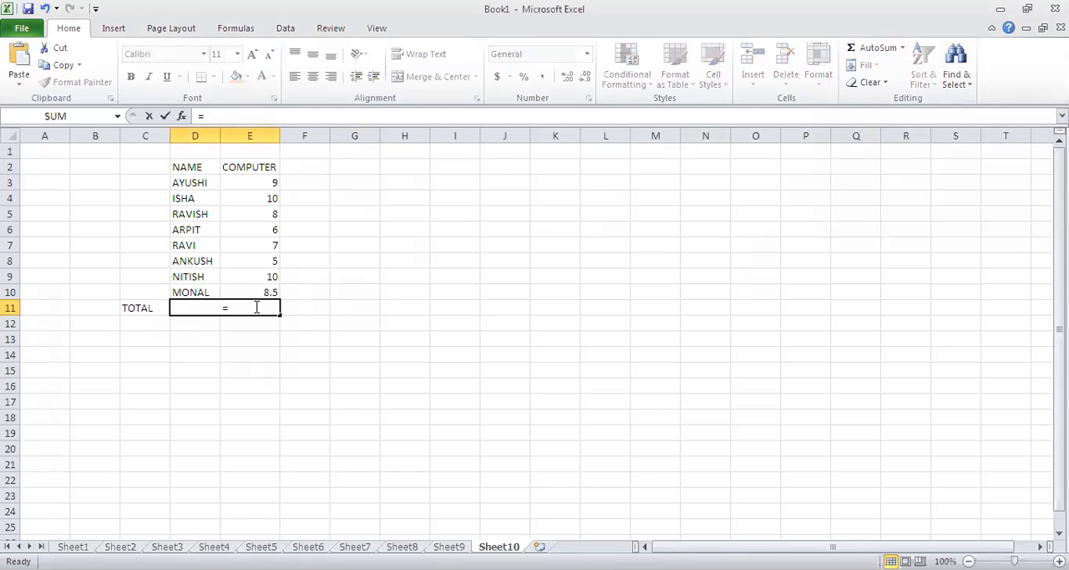
left_click(234, 308)
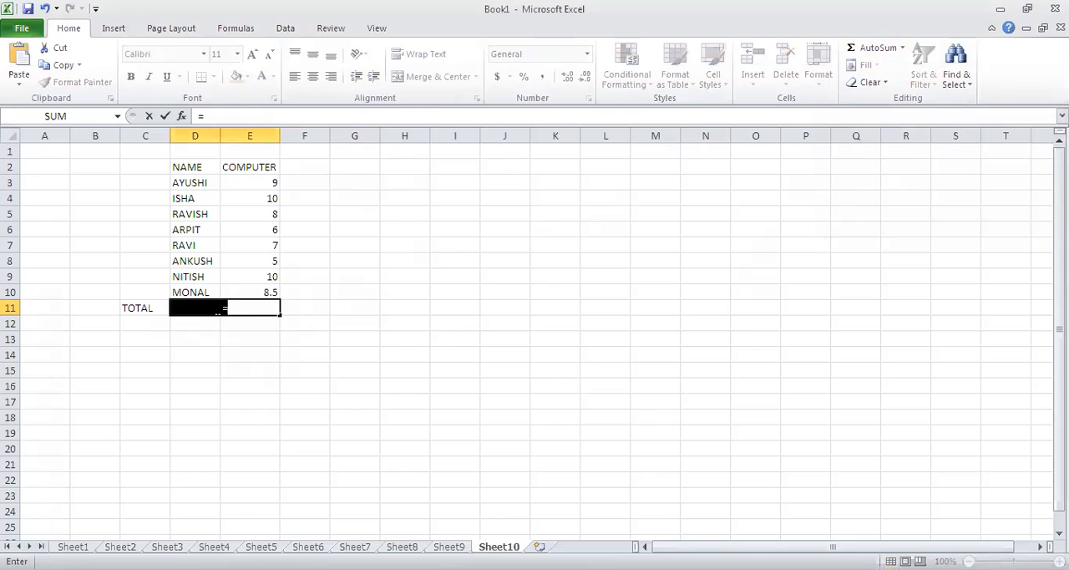
left_click(267, 182)
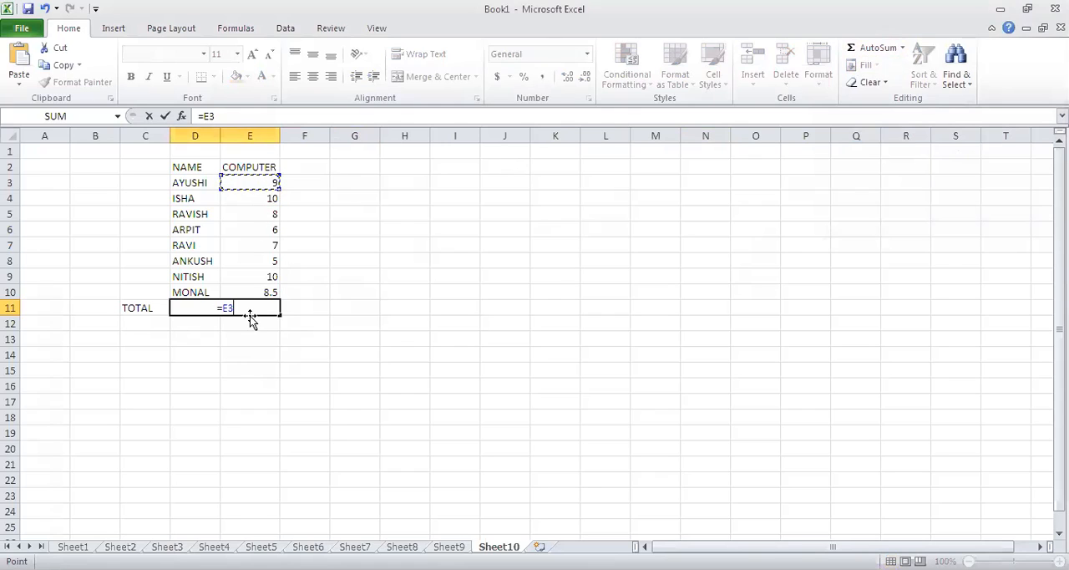
type("+")
left_click(266, 197)
type("+")
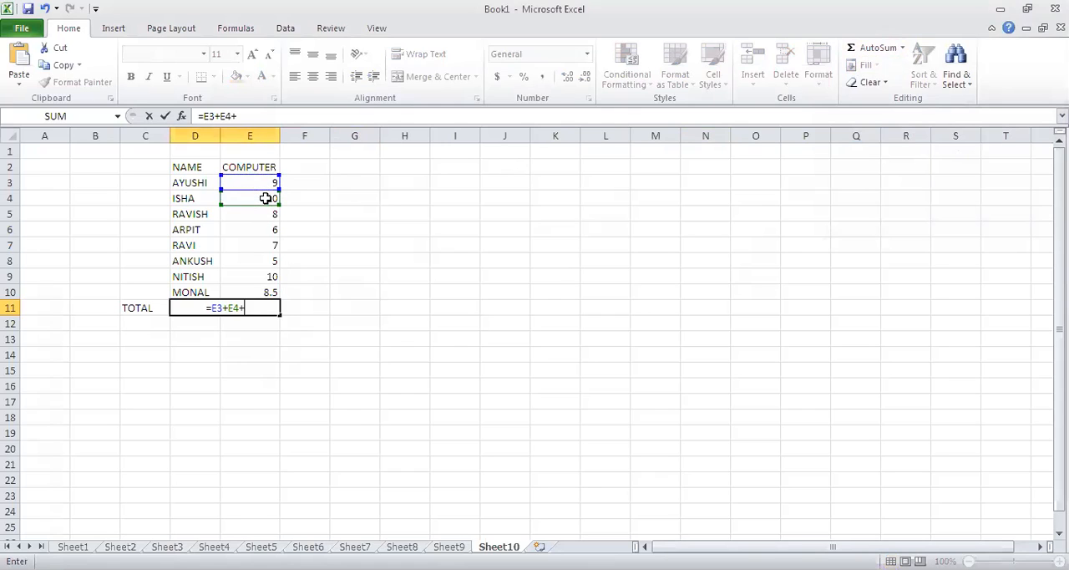
left_click(275, 214)
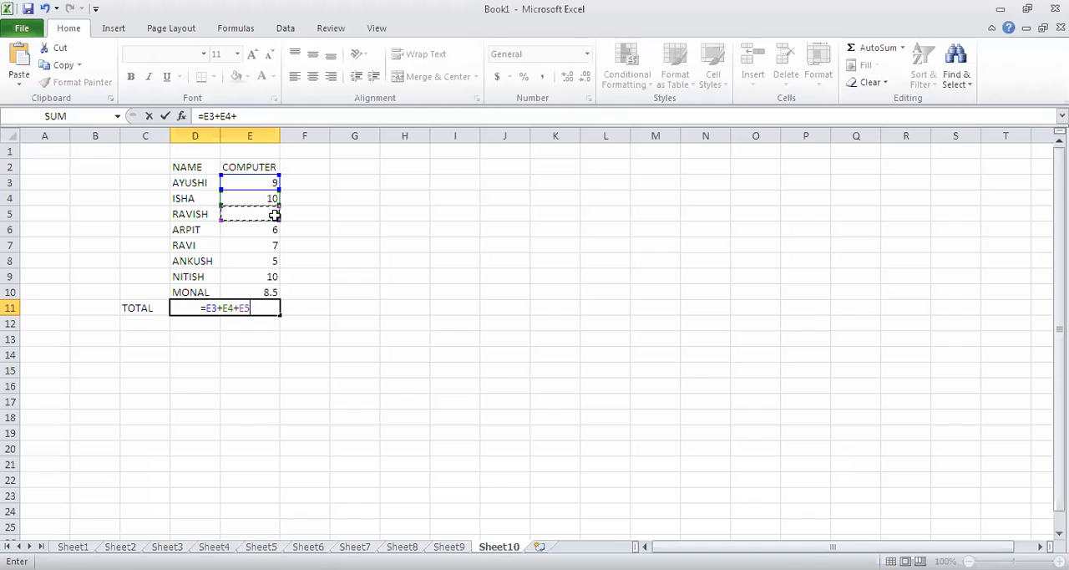
type("+")
left_click(277, 231)
type("+")
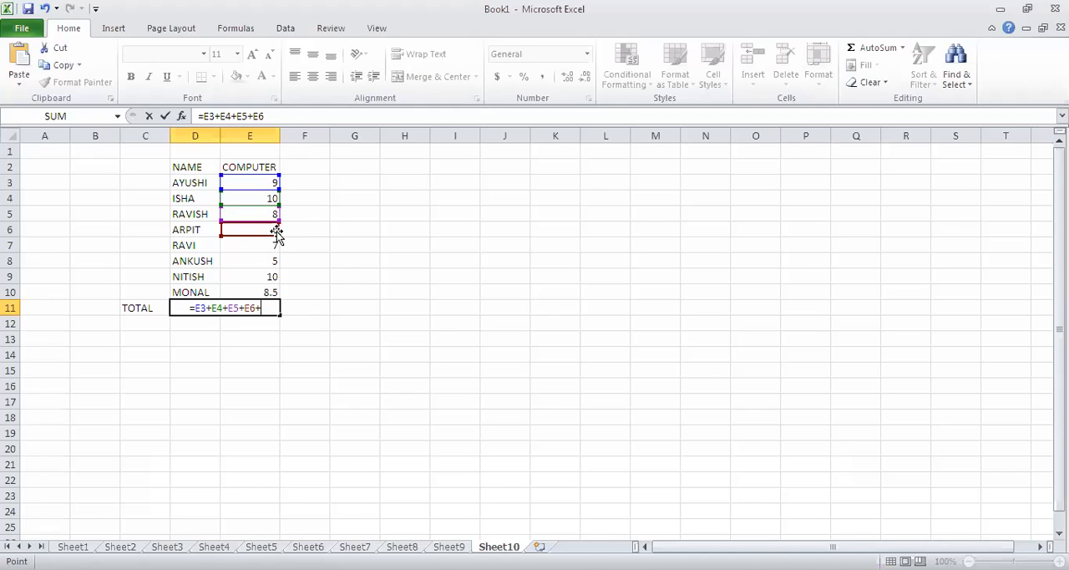
left_click(271, 248)
type("+")
left_click(270, 261)
type("+")
left_click(269, 276)
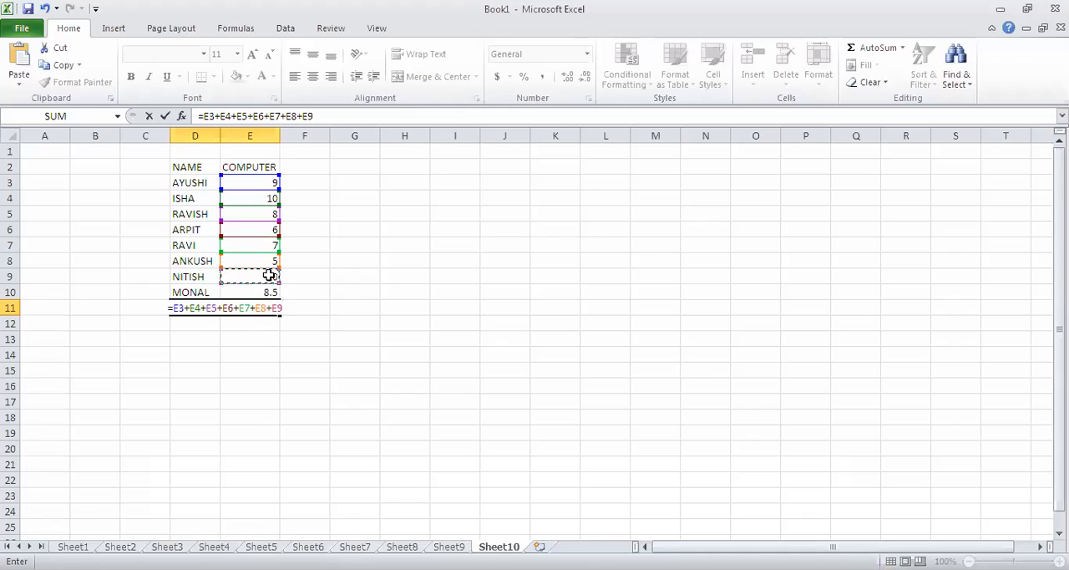
type("+")
left_click(272, 293)
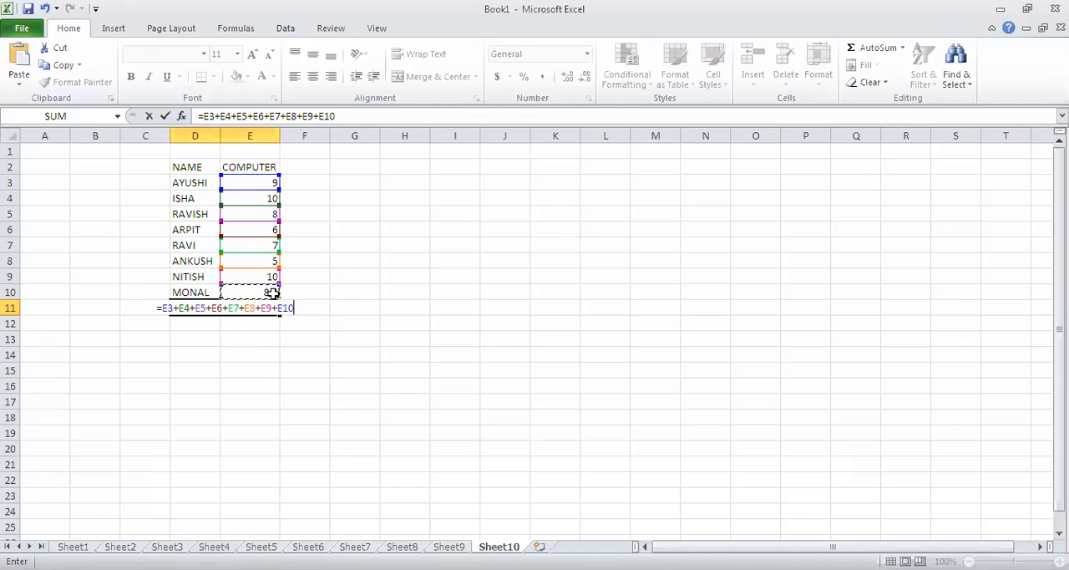
key("Return")
Examine the addition formula in D11, including its equals sign and the cell references that follow.
left_click(229, 307)
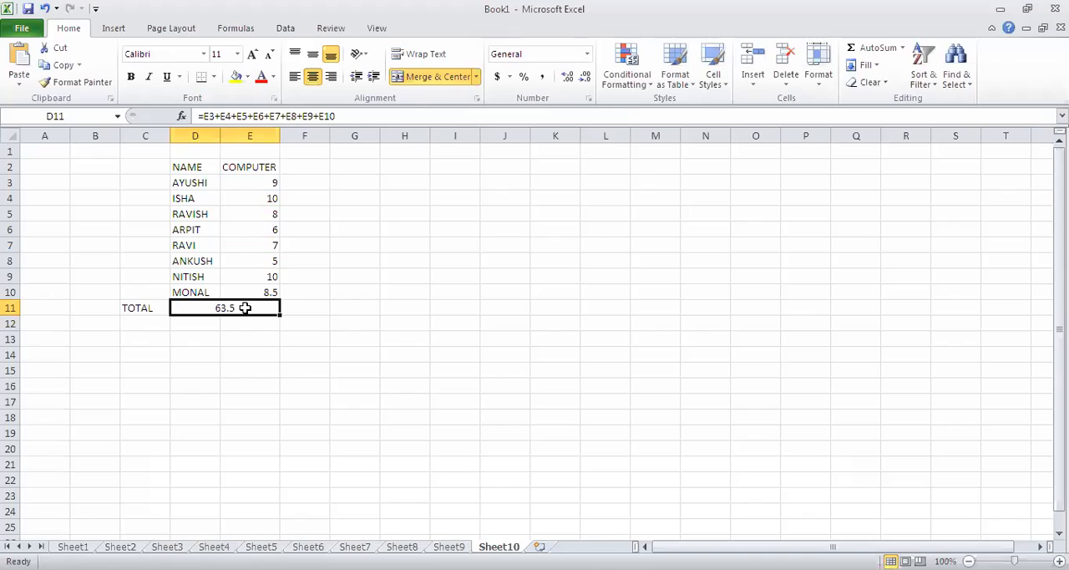
left_click(341, 116)
left_click_drag(338, 116, 206, 116)
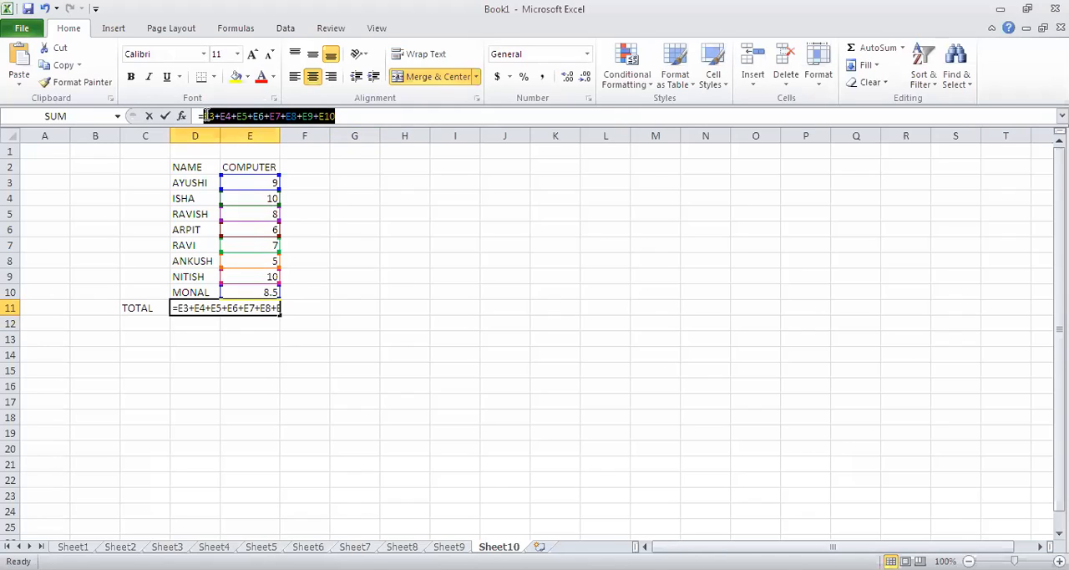
left_click_drag(346, 116, 208, 118)
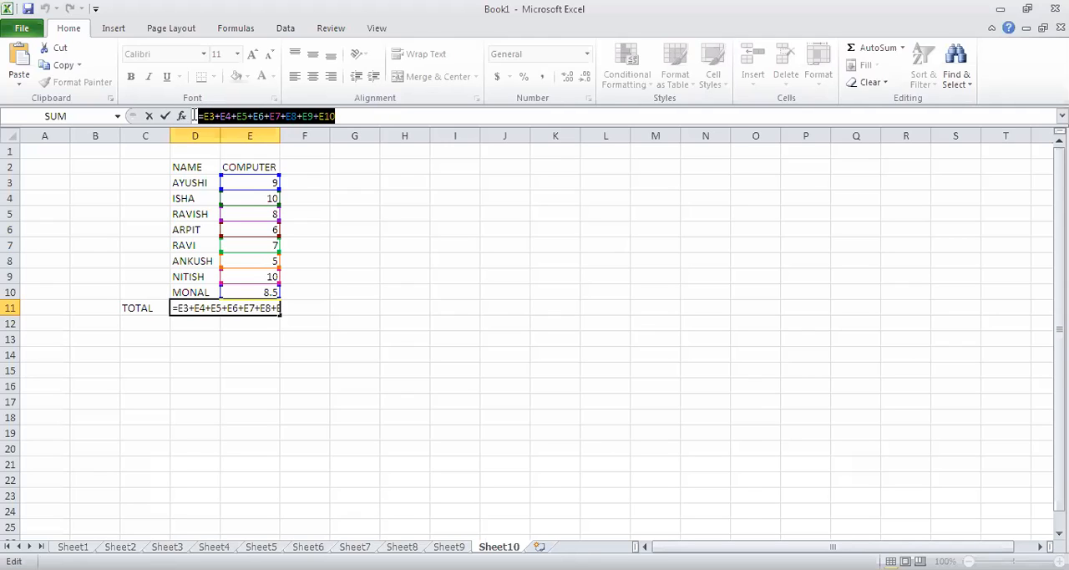
left_click(368, 113)
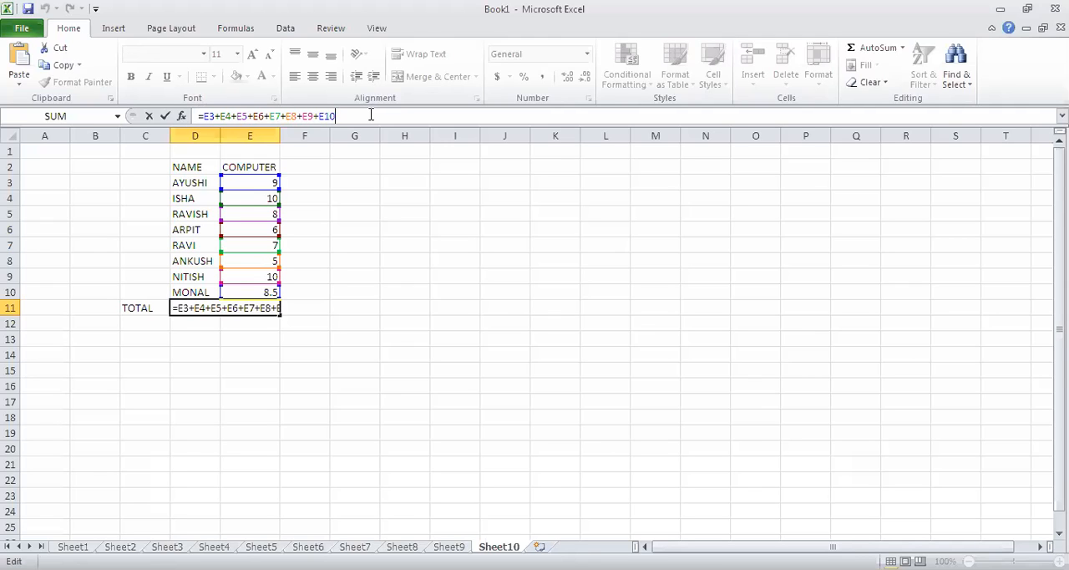
left_click_drag(339, 115, 204, 117)
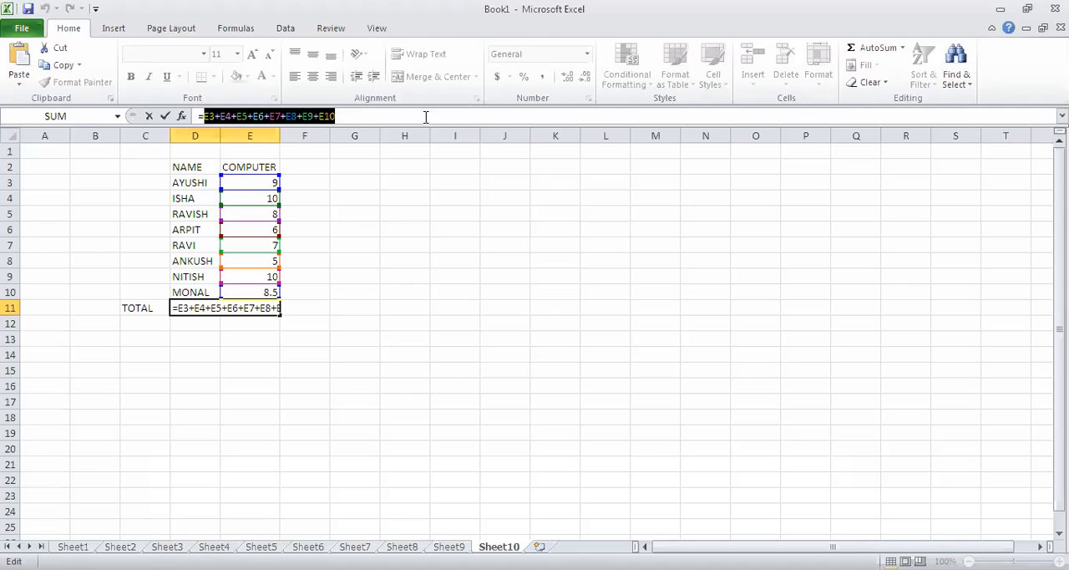
left_click(372, 116)
left_click_drag(372, 116, 194, 114)
left_click(372, 117)
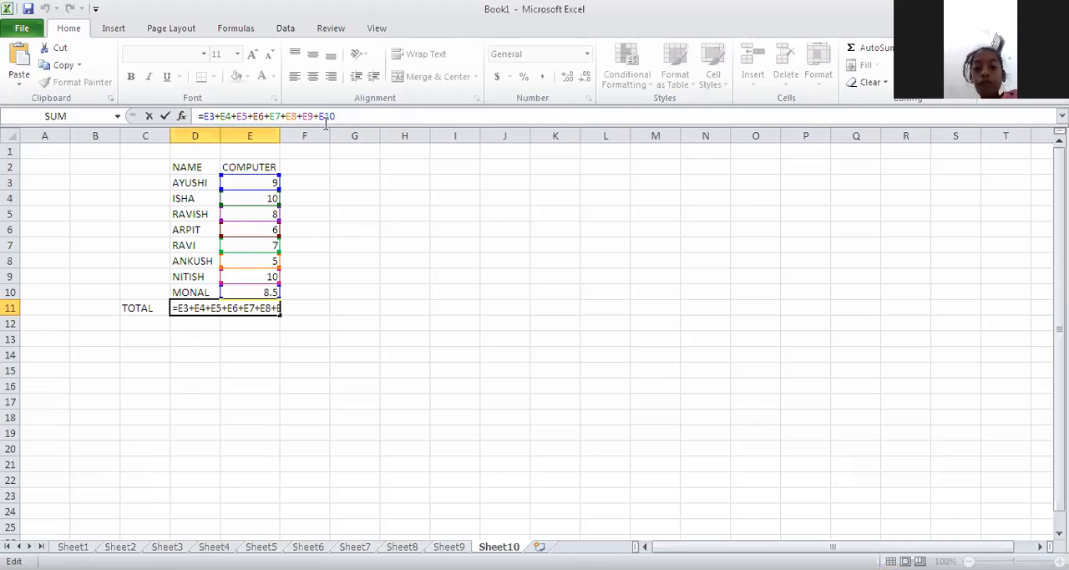
key("Return")
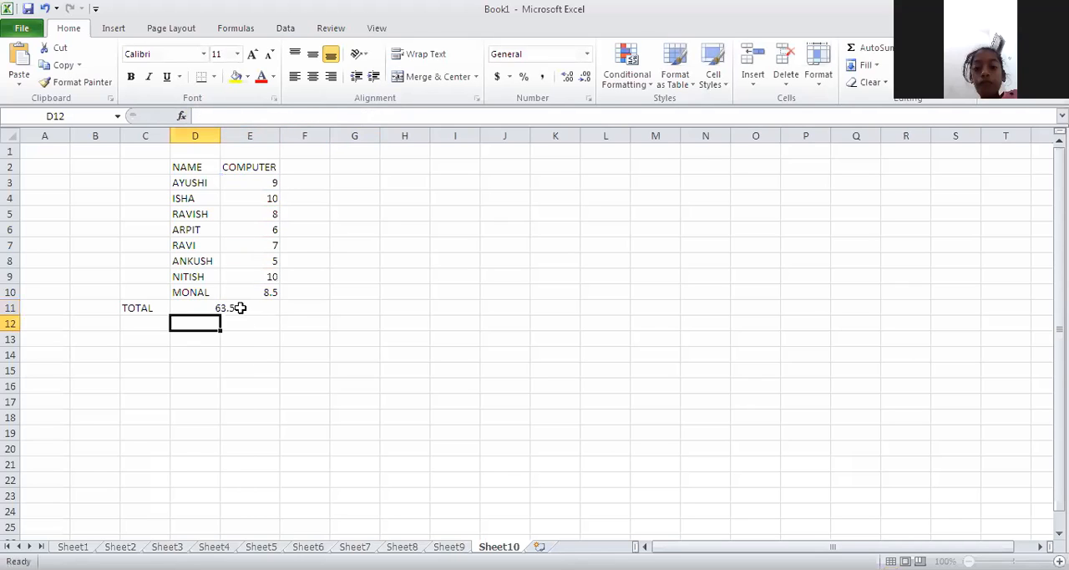
Remove the equals sign from the start of the addition formula in merged cell D11 and commit the entry.
left_click(240, 308)
double_click(258, 308)
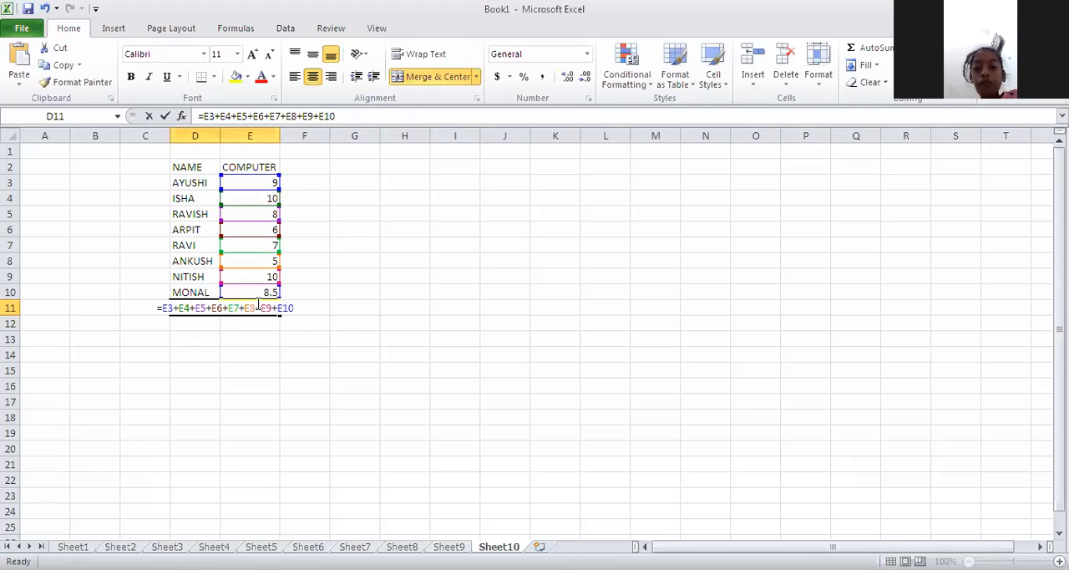
left_click(203, 117)
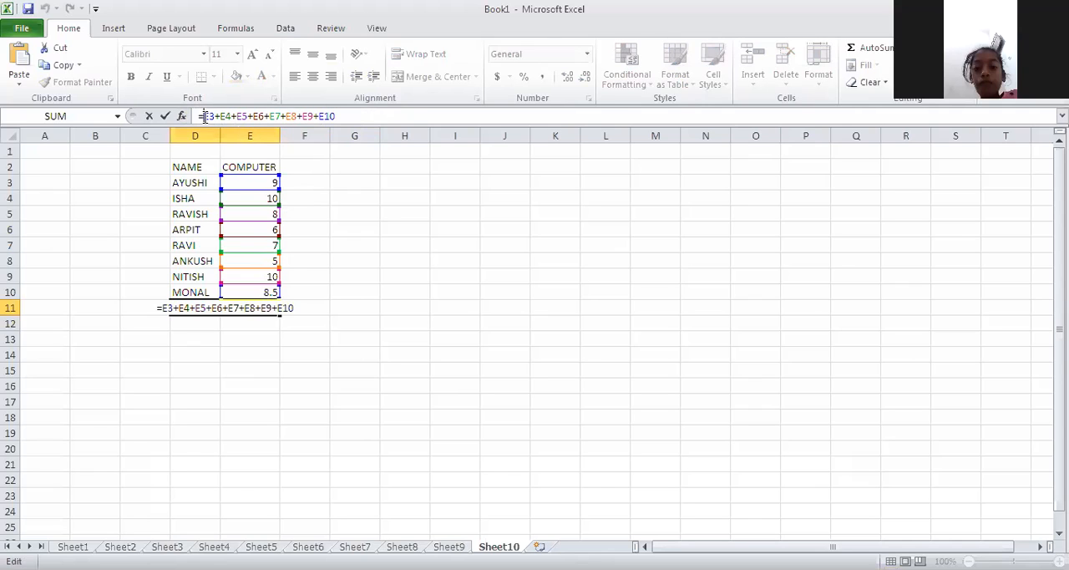
key("BackSpace")
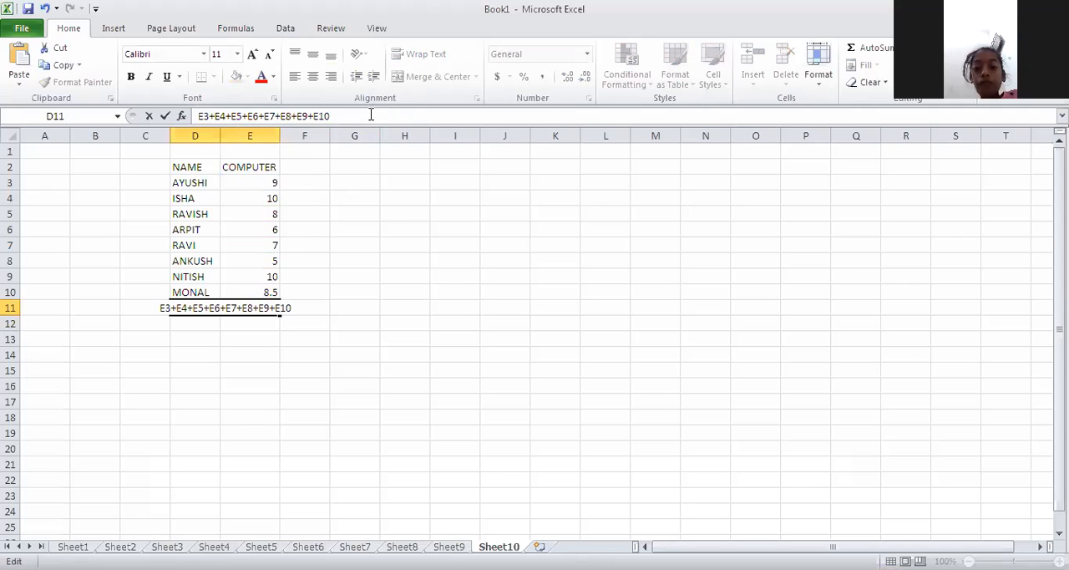
key("Return")
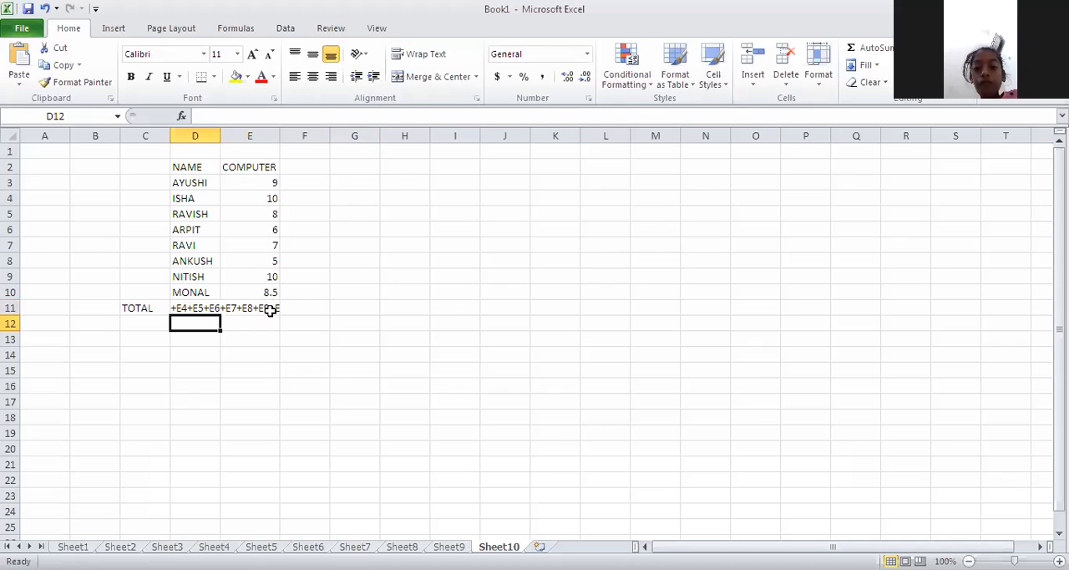
Restore the equals sign in front of E3 in cell D11 so the entry is a formula again.
left_click(269, 310)
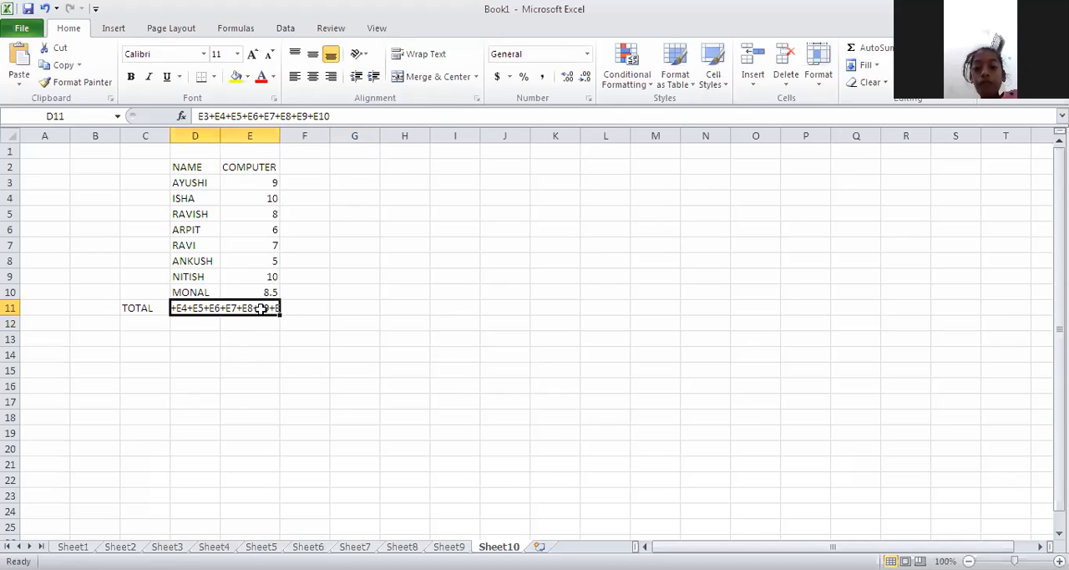
left_click(200, 118)
type("=")
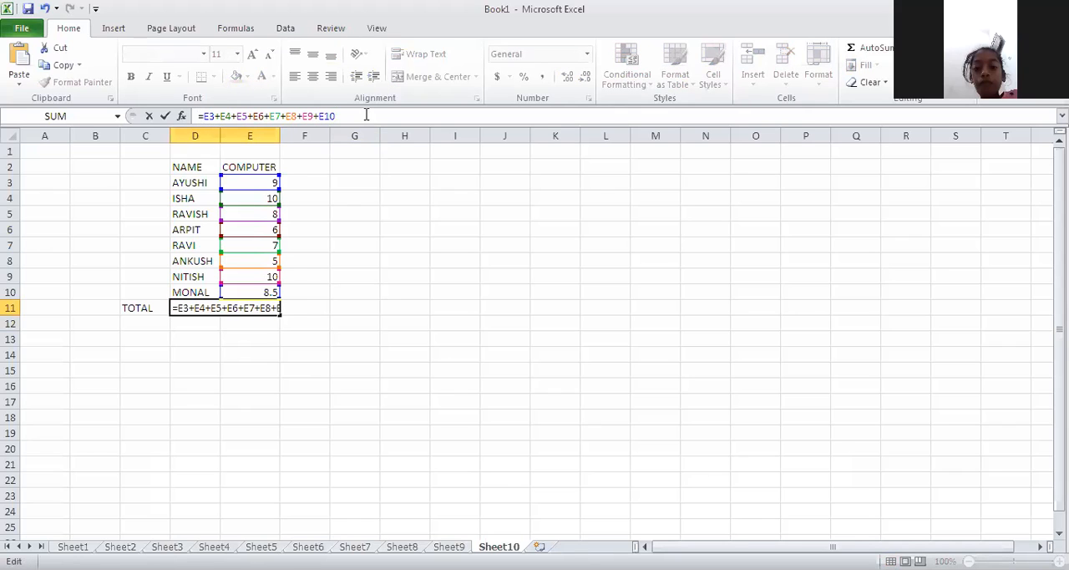
key("Return")
Review the cell references E3 through E10 that follow the equals sign in D11's formula.
left_click(228, 308)
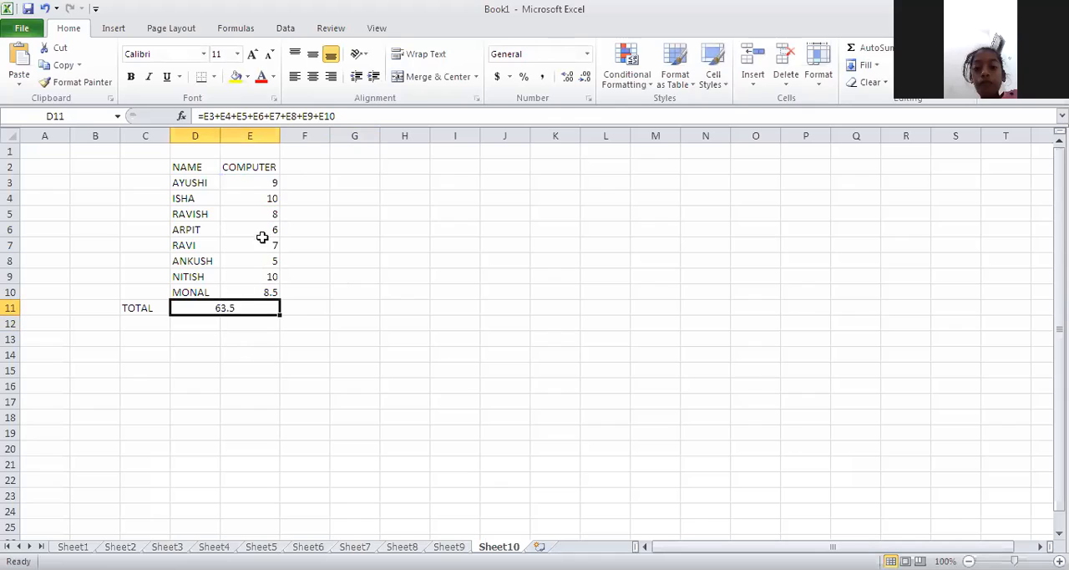
left_click(346, 115)
left_click_drag(346, 116, 204, 108)
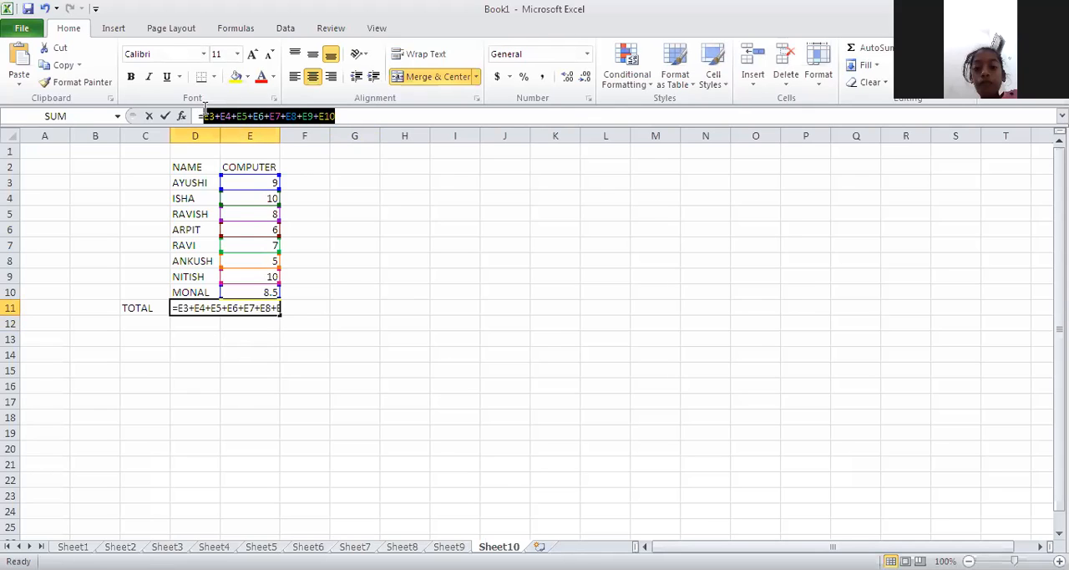
left_click(354, 117)
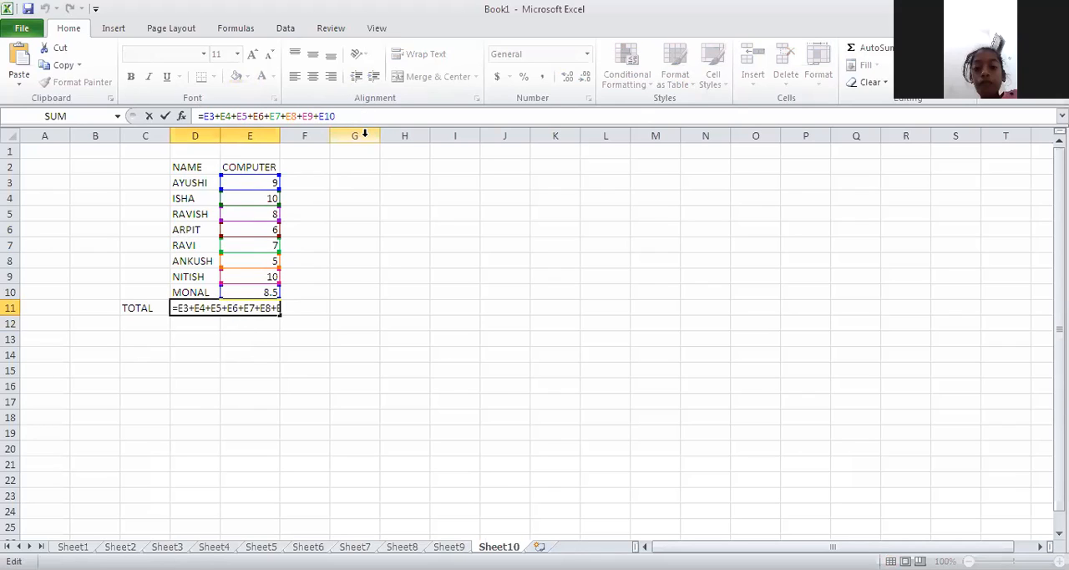
key("Return")
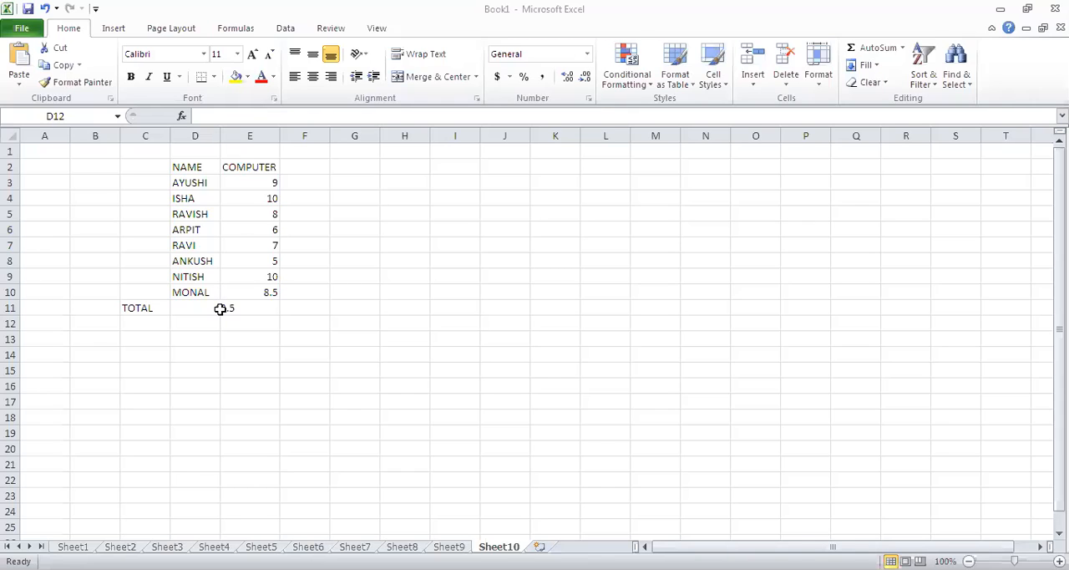
Delete the leading equals sign from D11 once more, leaving E3+E4+E5+E6+E7+E8+E9+E10 as plain text.
left_click(220, 309)
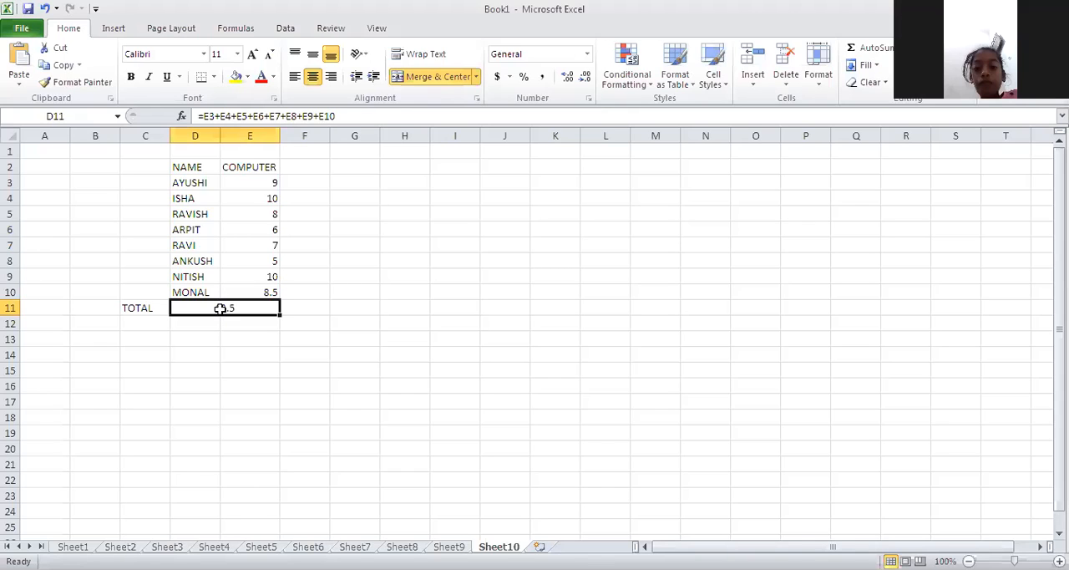
left_click(195, 117)
key("Delete")
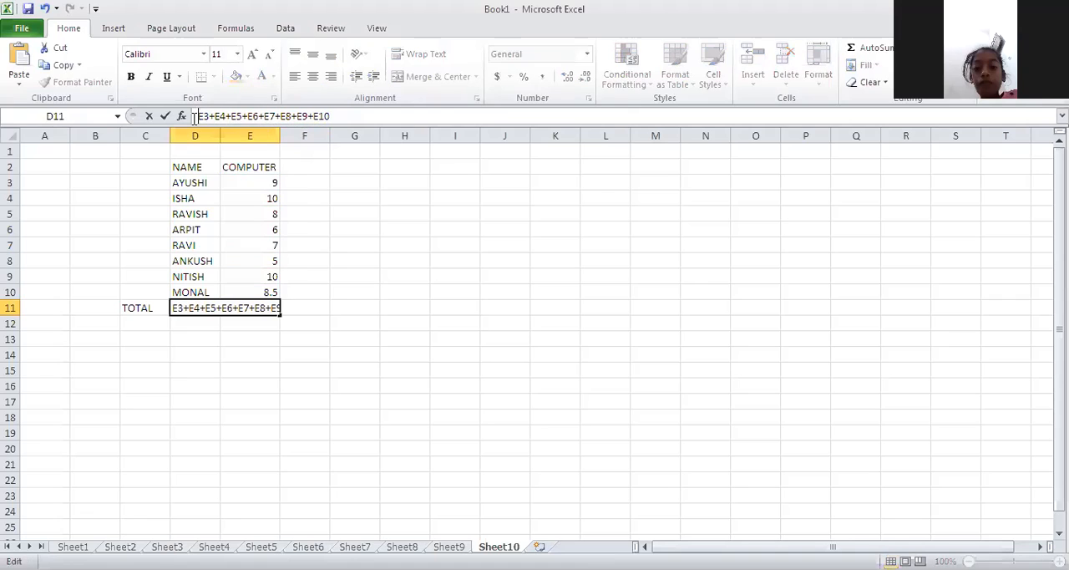
left_click(366, 115)
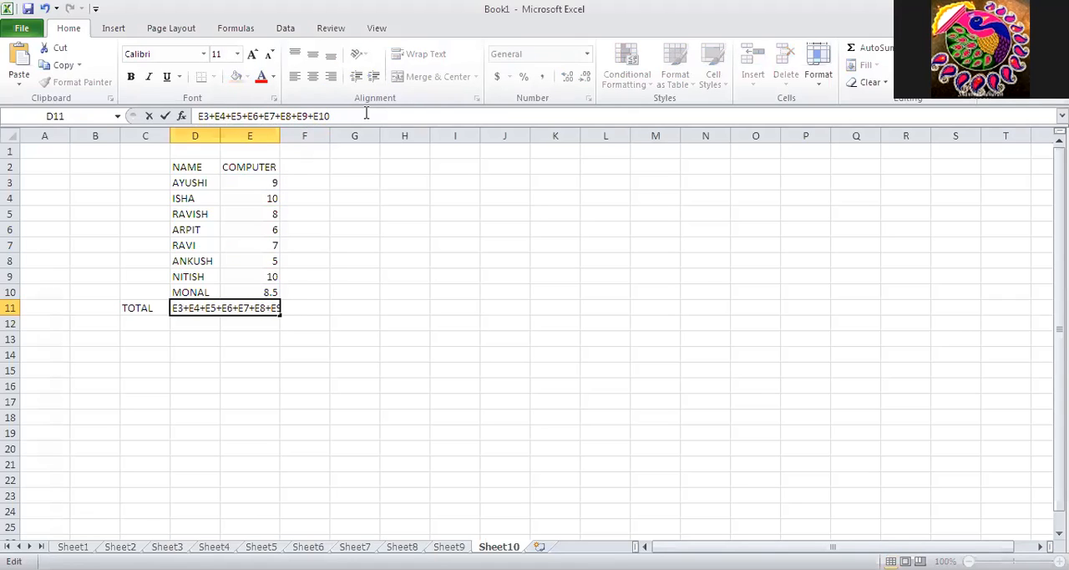
key("Return")
Put the equals sign back before E3+E4+E5+E6+E7+E8+E9+E10 in D11, highlight the references after it, and commit the formula.
left_click(215, 308)
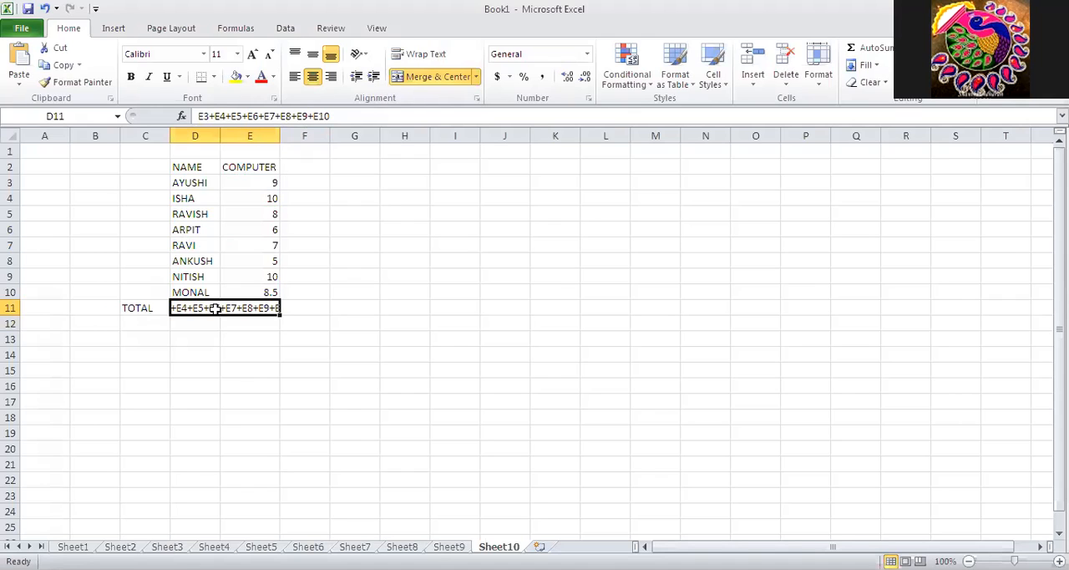
left_click(201, 116)
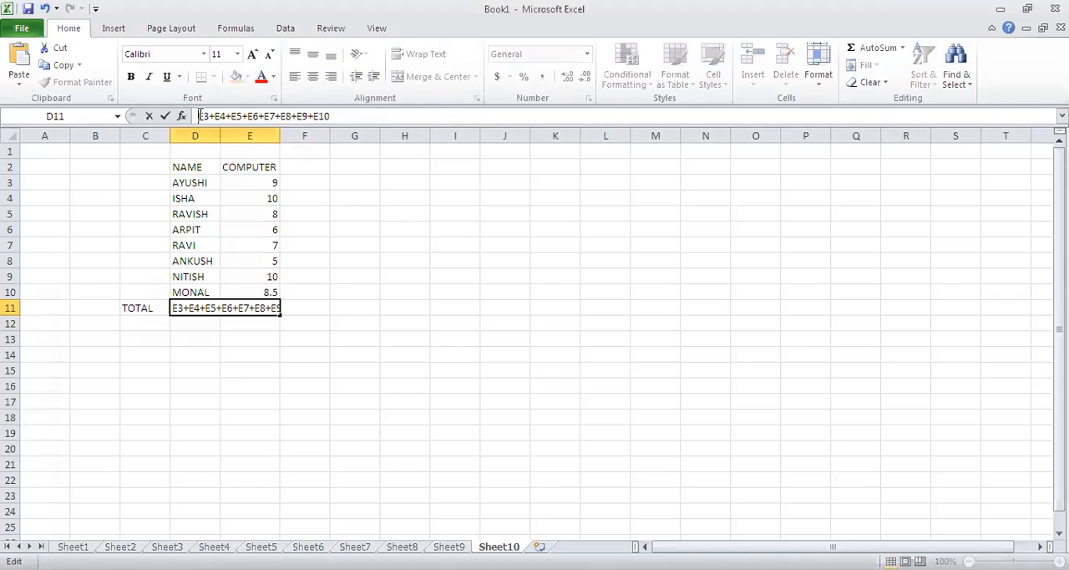
left_click_drag(199, 116, 365, 118)
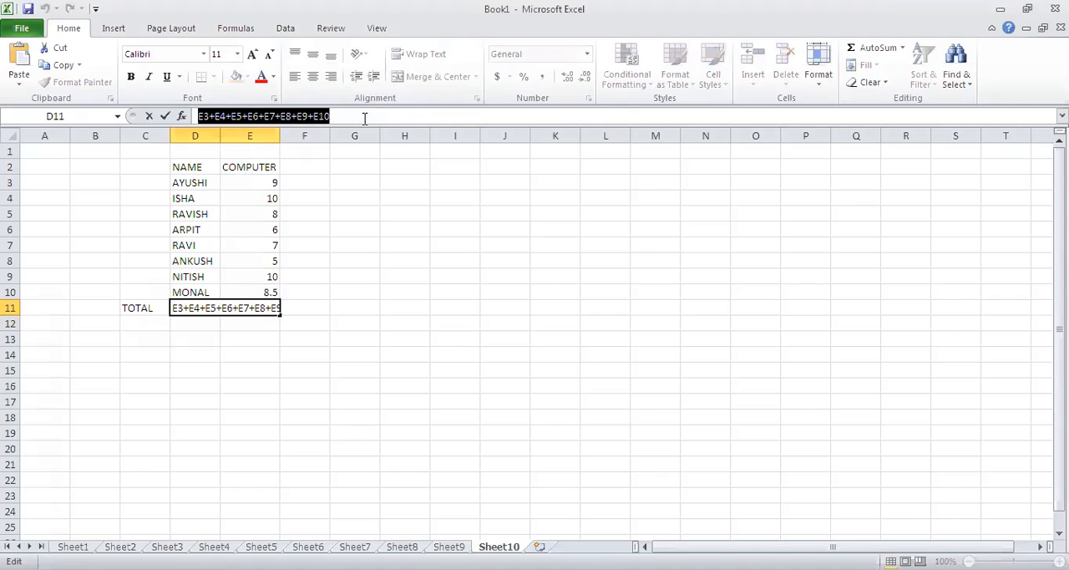
left_click(197, 116)
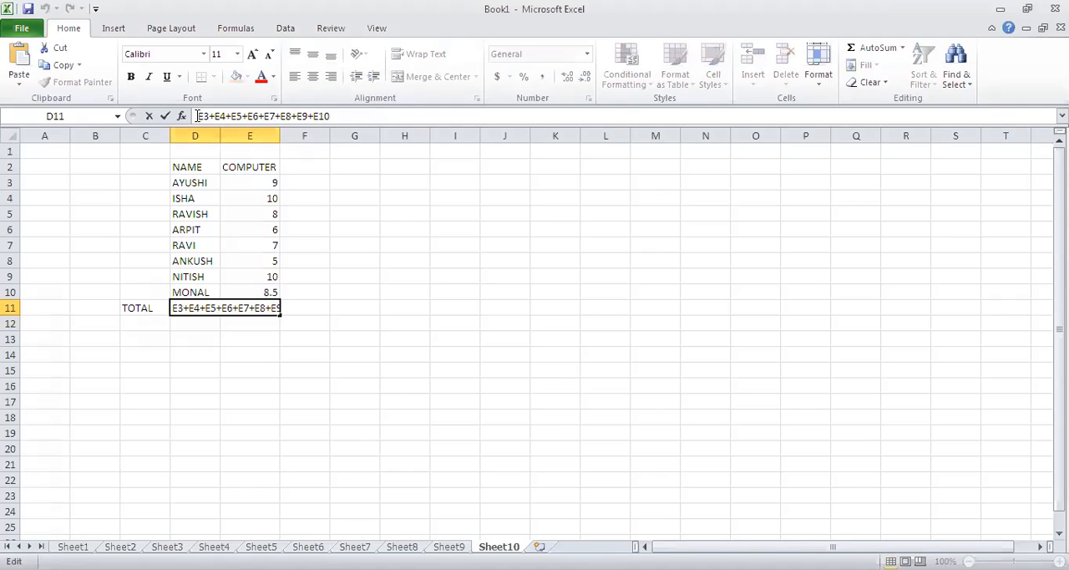
type("=")
left_click_drag(339, 116, 204, 118)
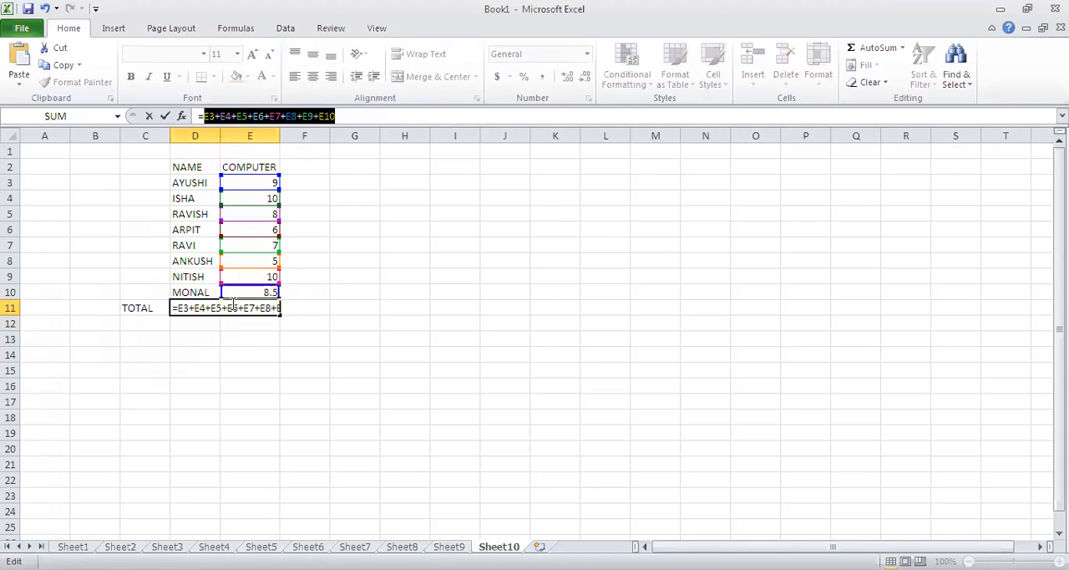
left_click_drag(201, 115, 334, 115)
left_click(360, 123)
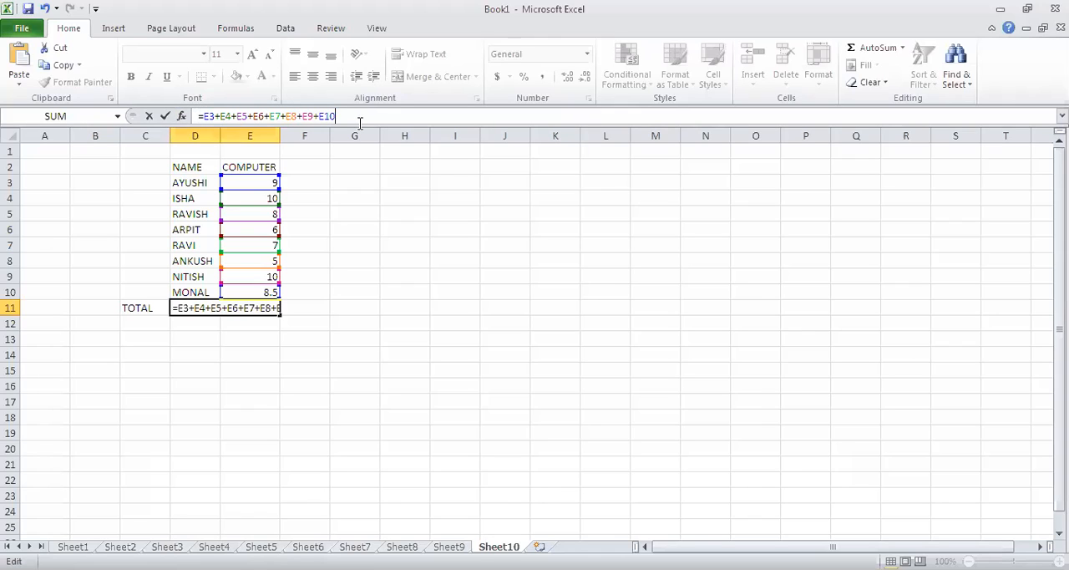
left_click(205, 115, "shift")
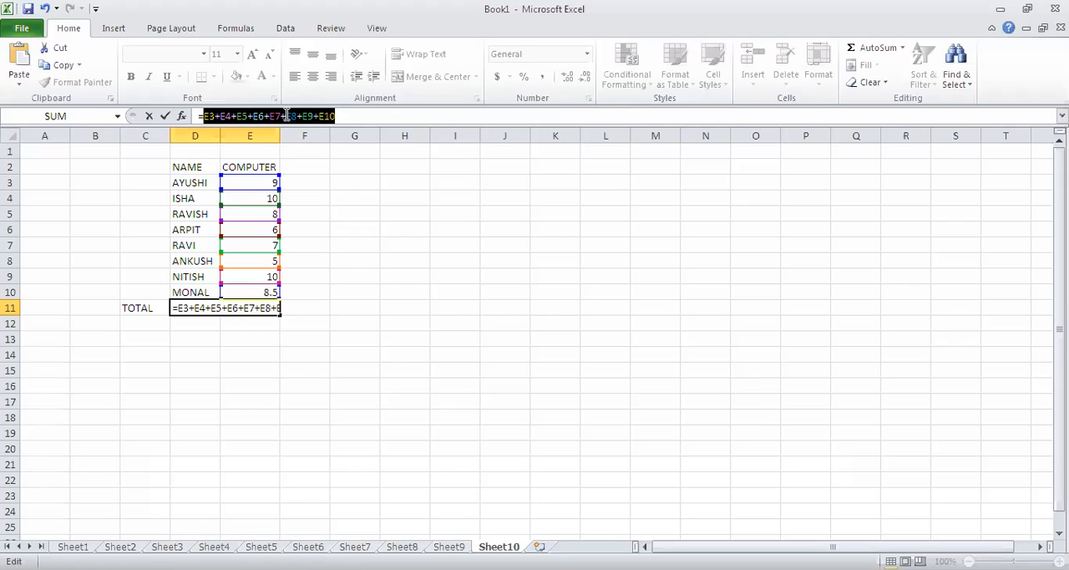
left_click(393, 118)
key("Return")
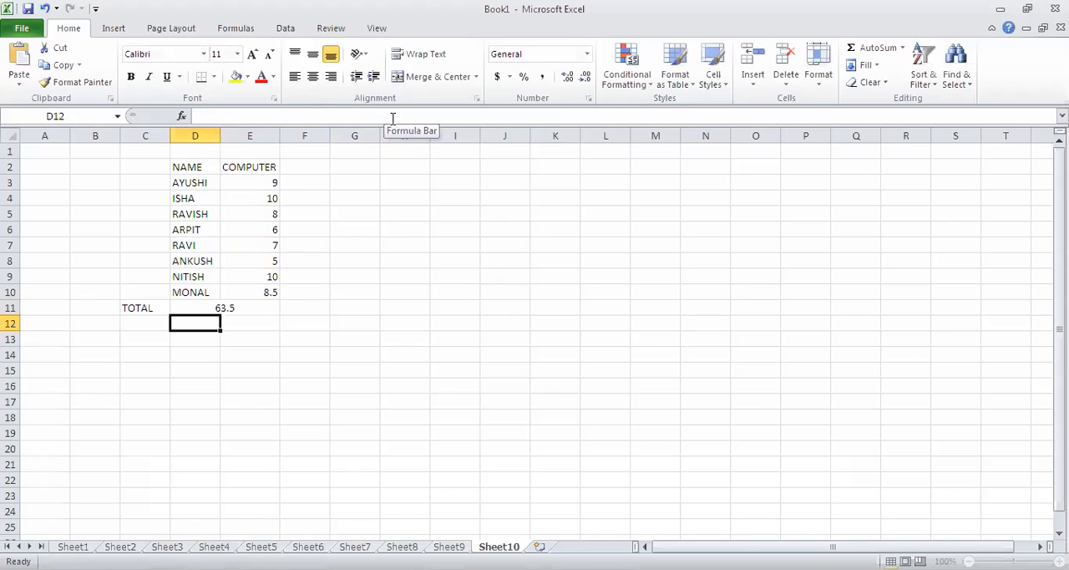